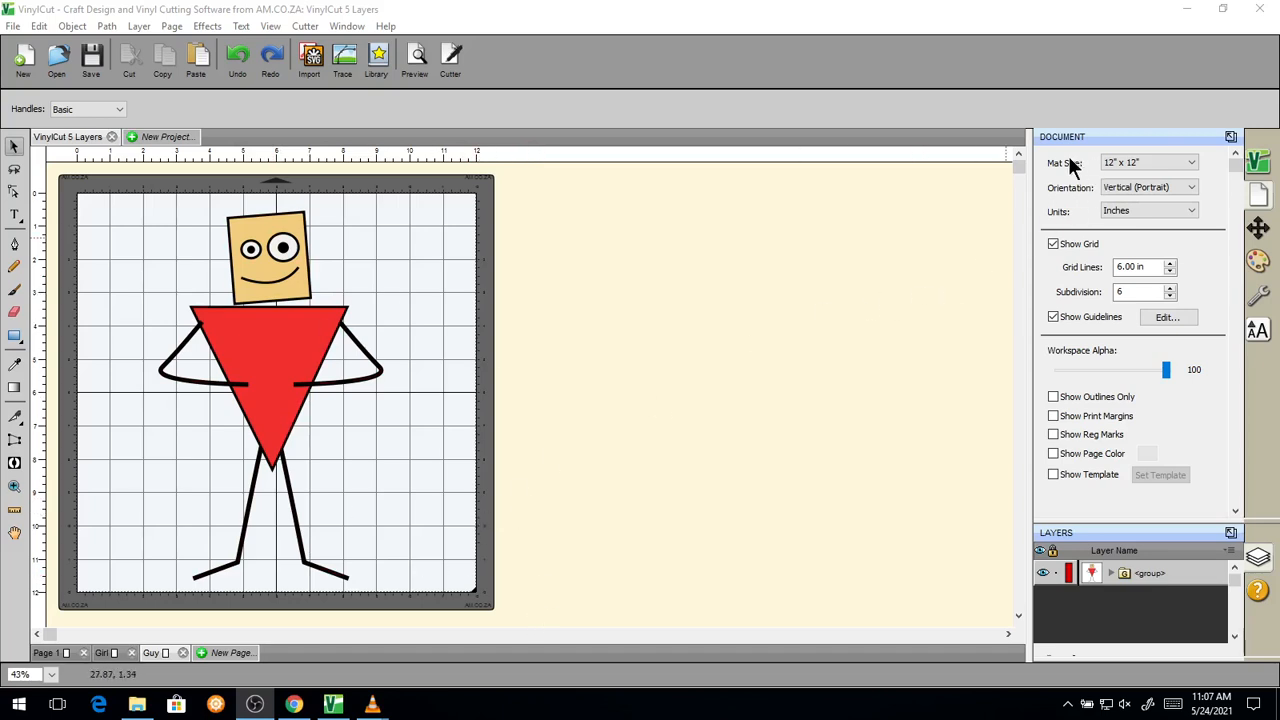
Set the document's mat size to 12" x 24".
{"action": "left_click", "coordinate": [1133, 162]}
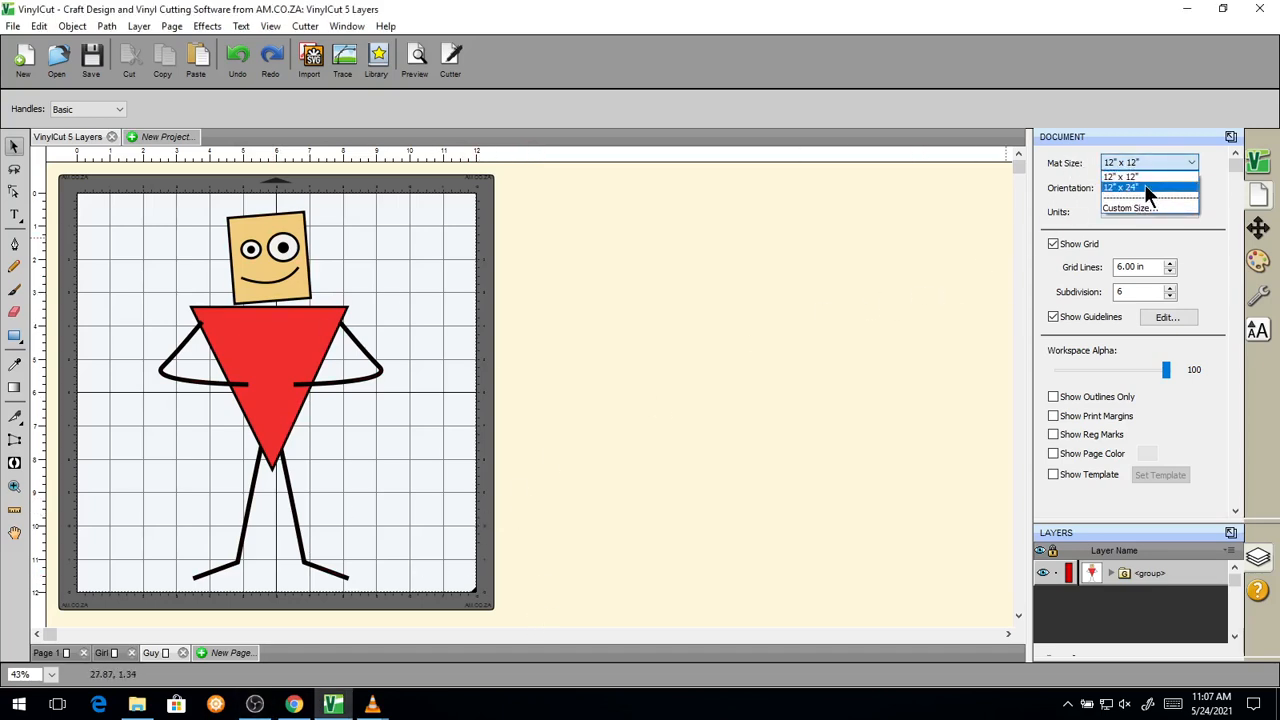
{"action": "left_click", "coordinate": [1144, 185]}
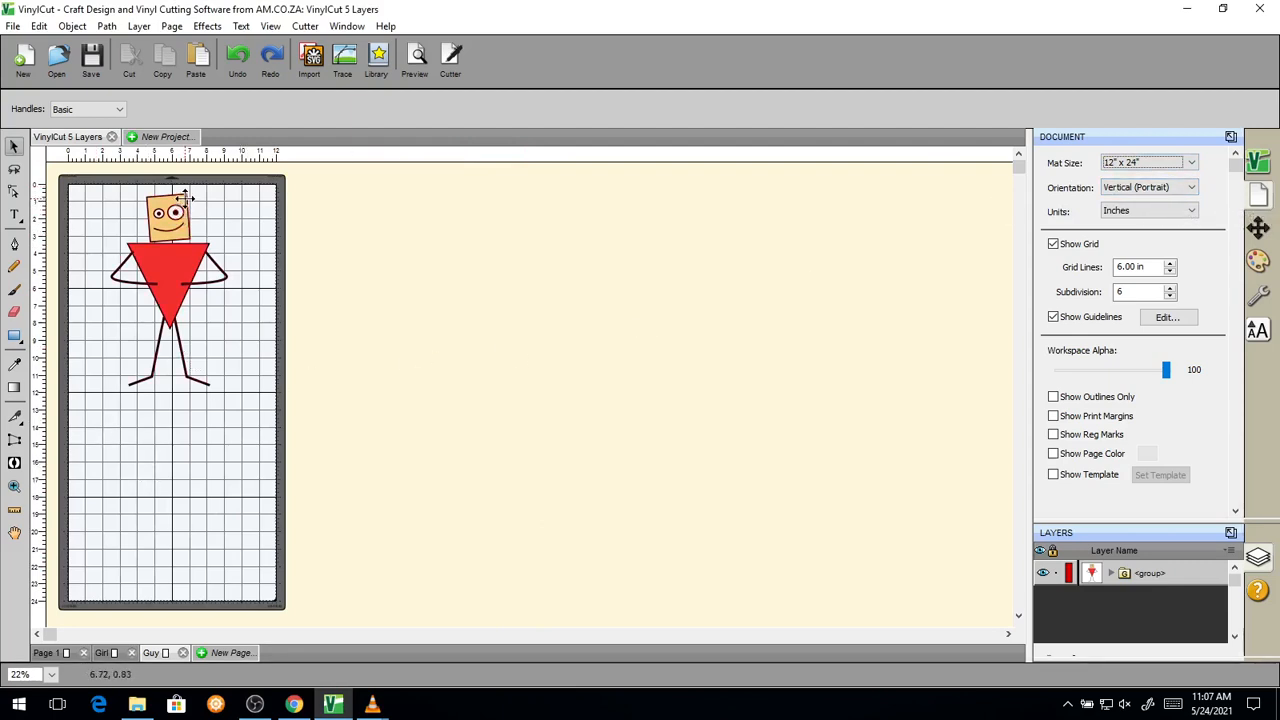
Ungroup the stick figure and select only its square head shape.
{"action": "left_click", "coordinate": [184, 196]}
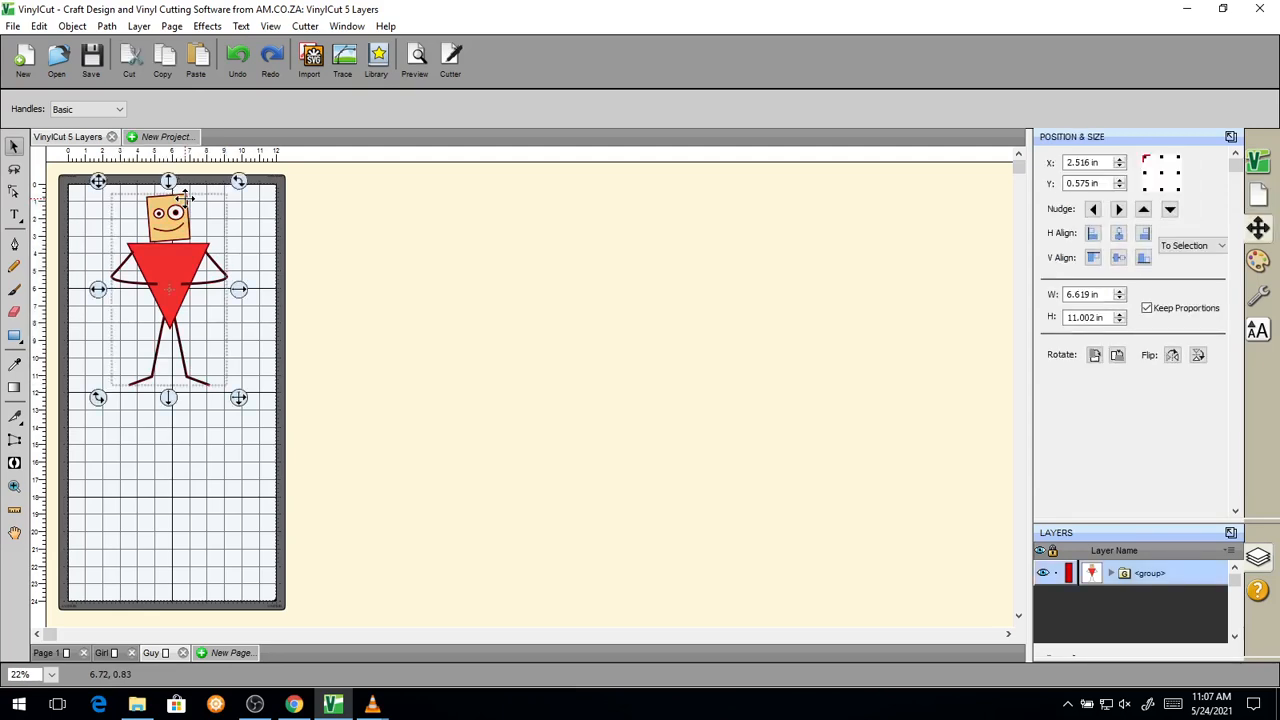
{"action": "left_click", "coordinate": [70, 26]}
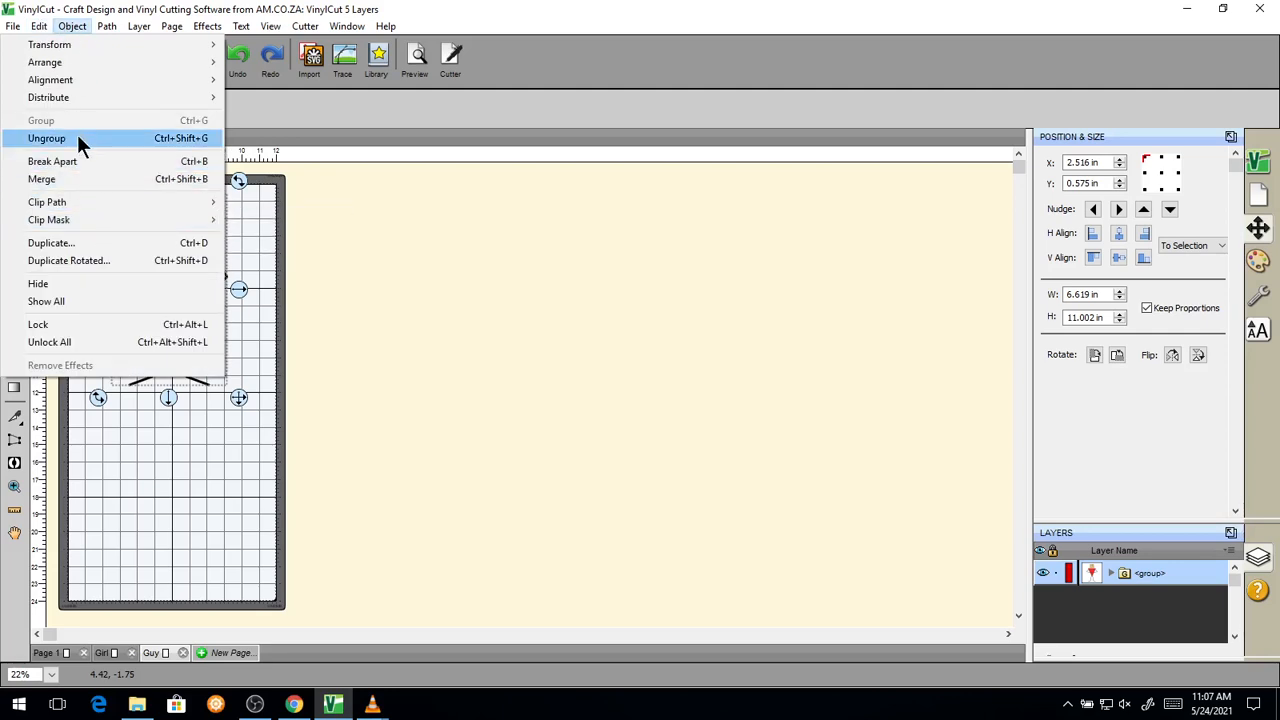
{"action": "left_click", "coordinate": [77, 138]}
{"action": "left_click", "coordinate": [185, 220]}
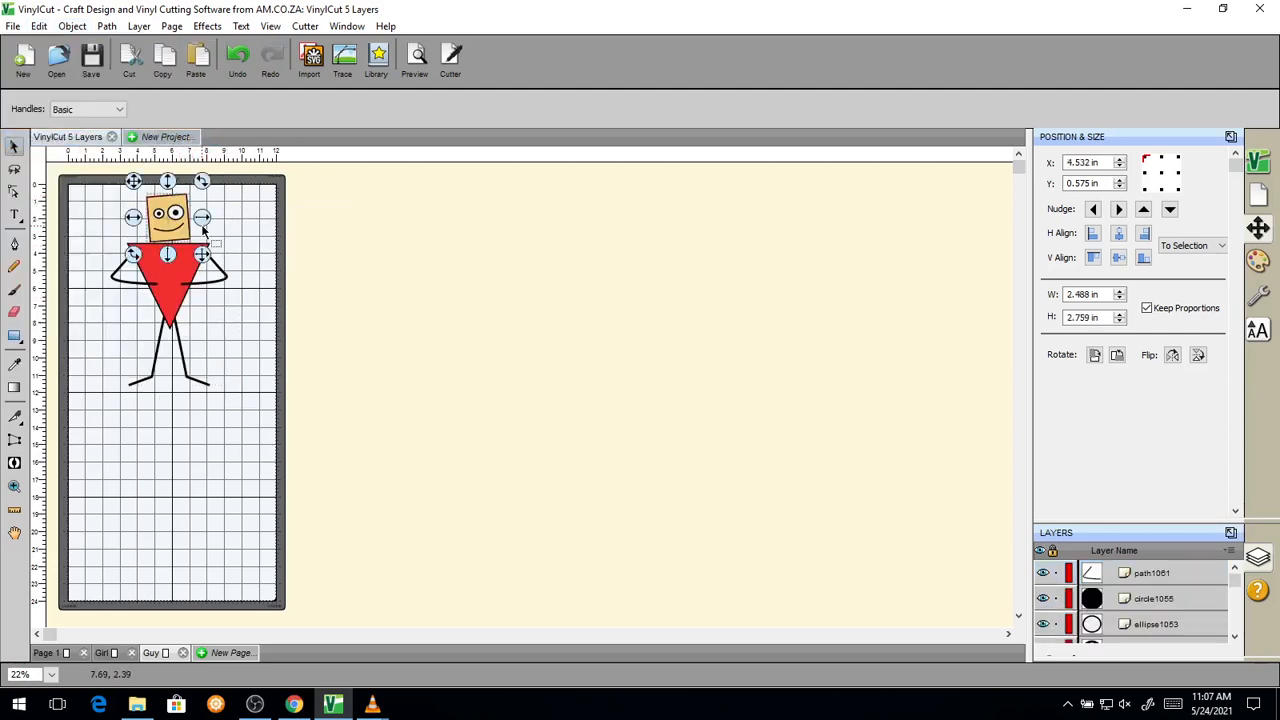
Export the design as a PNG image named Untitled in the SVG folder, proceeding to the export options.
{"action": "key", "text": "super+plus"}
{"action": "left_click", "coordinate": [12, 26]}
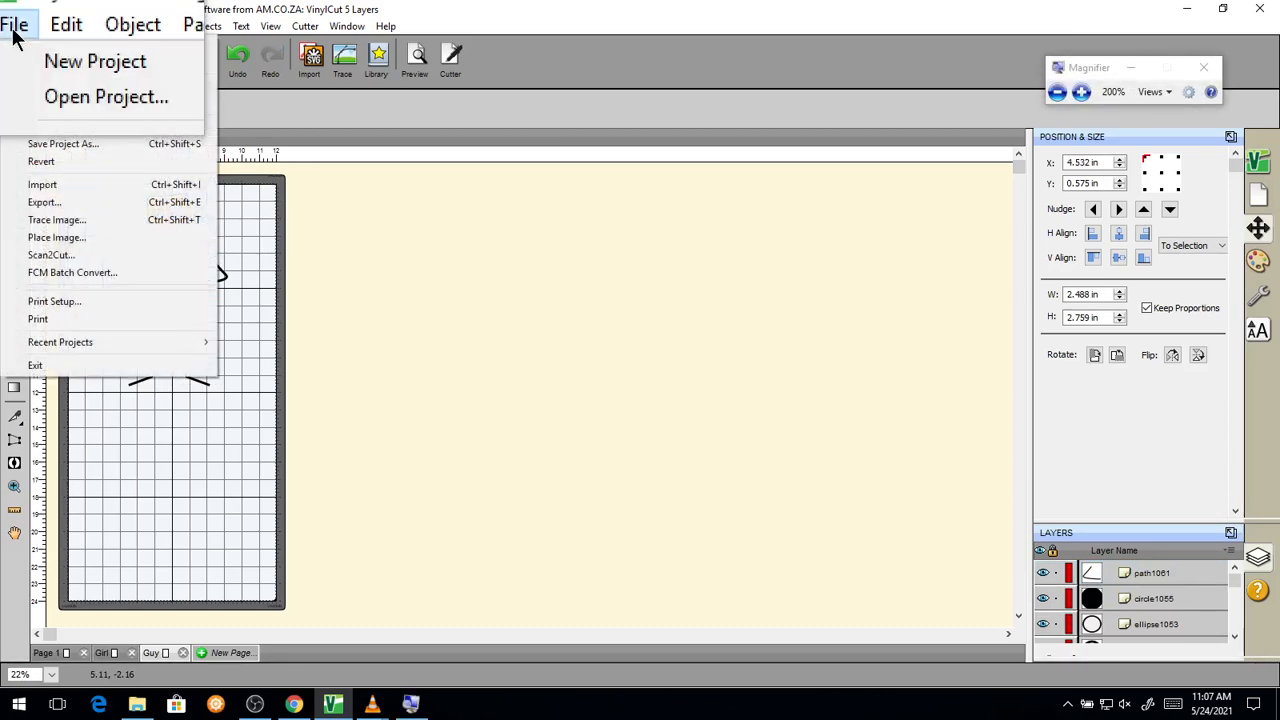
{"action": "left_click", "coordinate": [38, 205]}
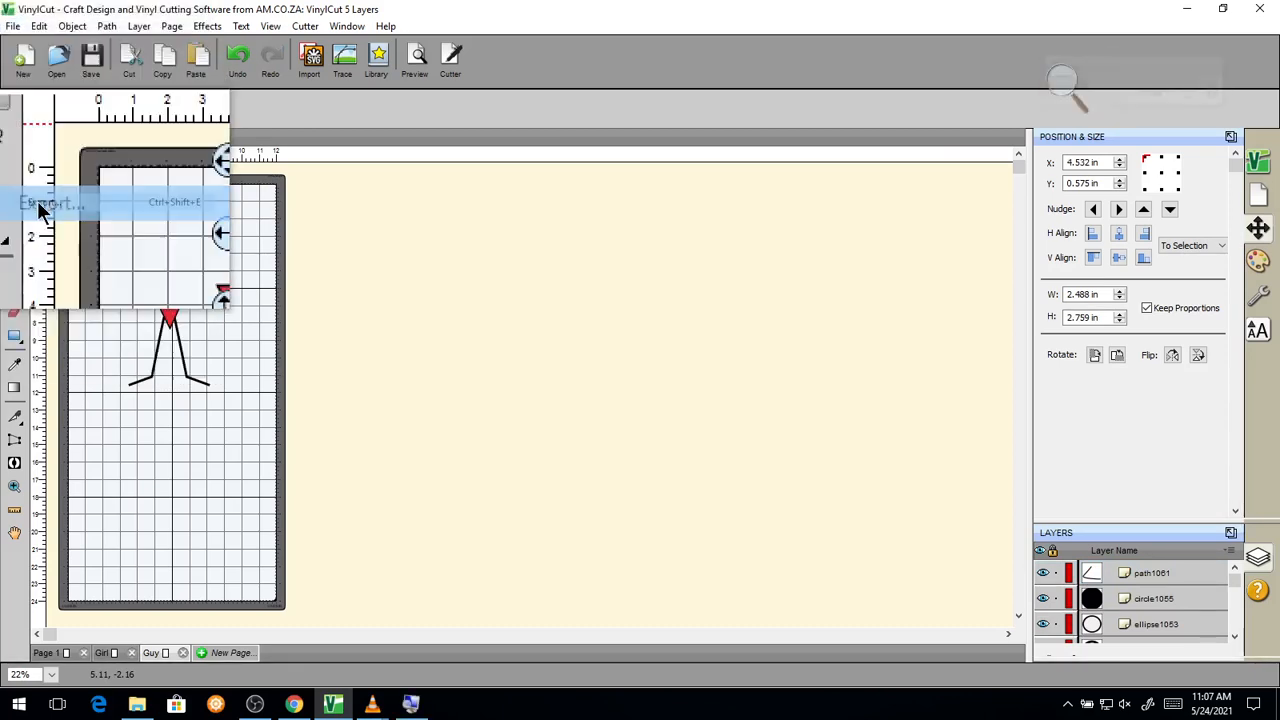
{"action": "key", "text": "super+Escape"}
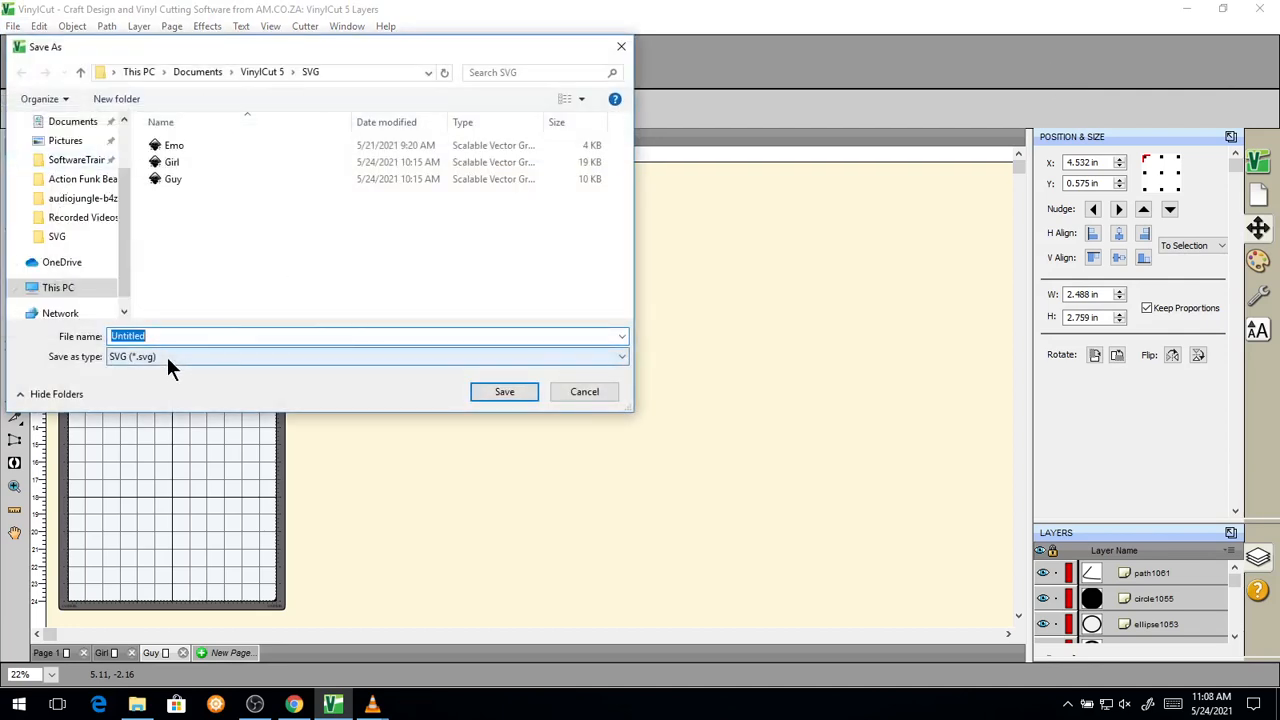
{"action": "key", "text": "super+plus"}
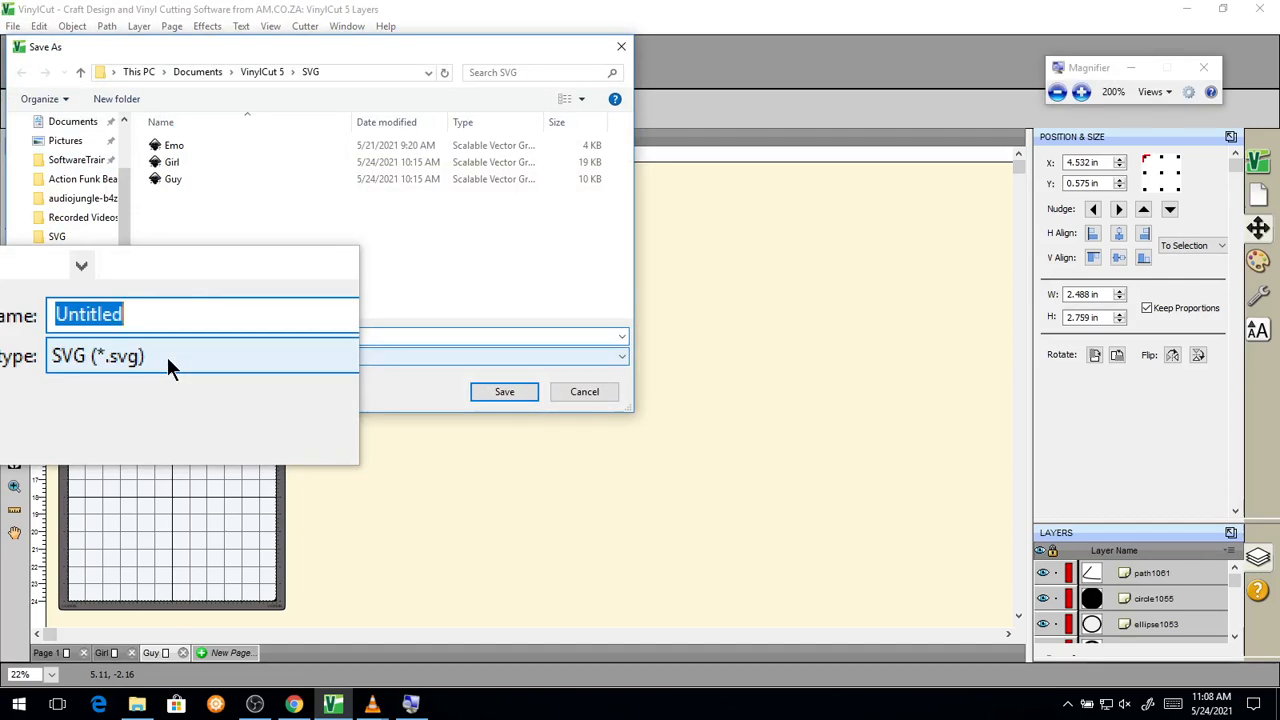
{"action": "left_click", "coordinate": [145, 358]}
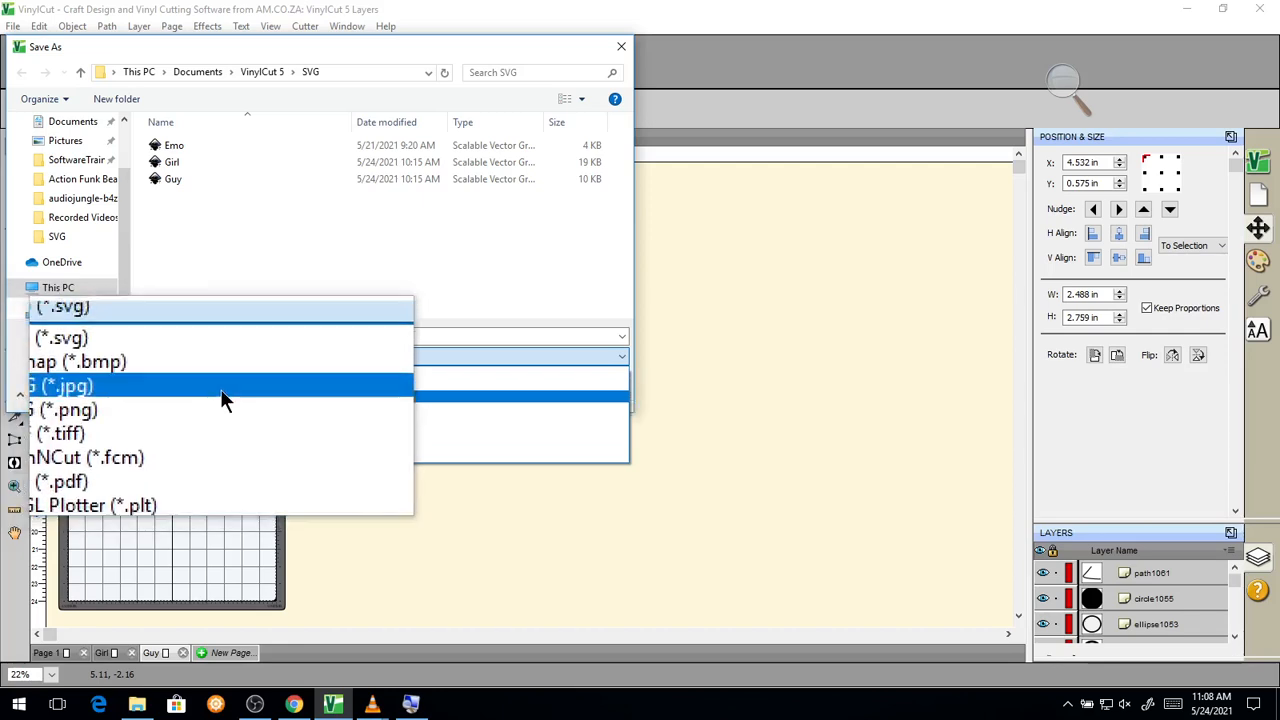
{"action": "left_click", "coordinate": [168, 408]}
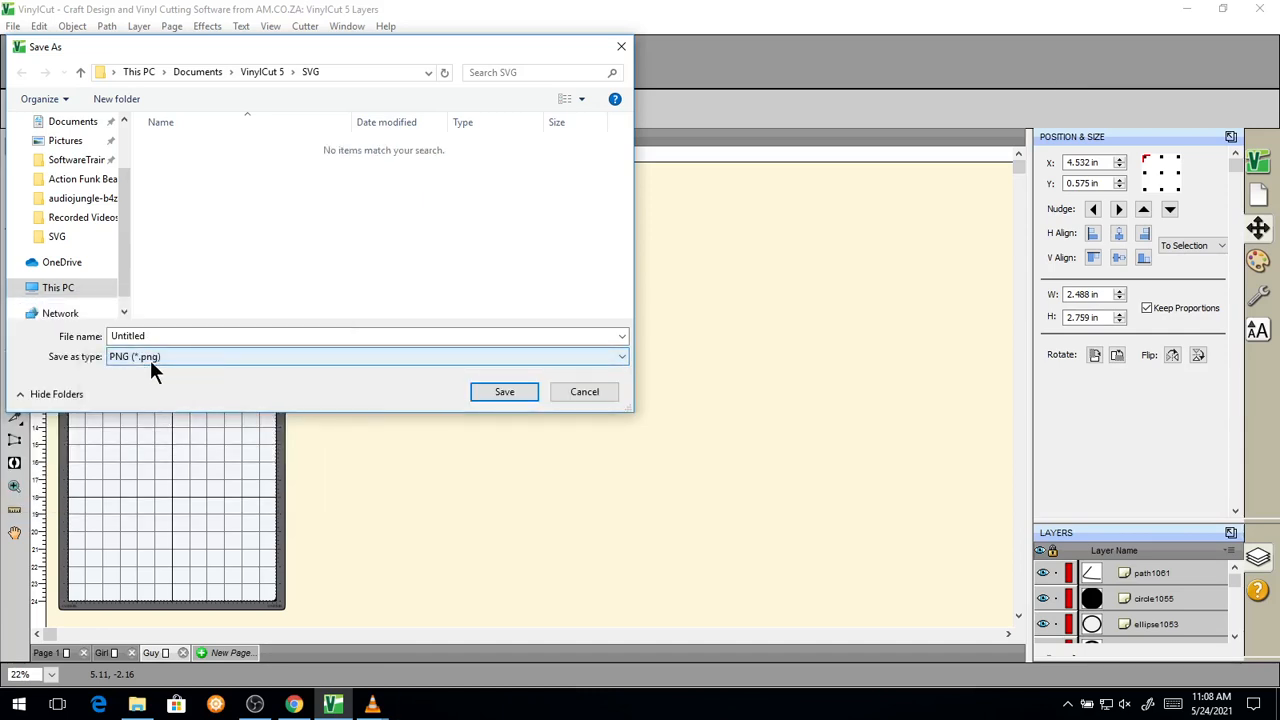
{"action": "left_click", "coordinate": [190, 337]}
{"action": "left_click", "coordinate": [190, 337]}
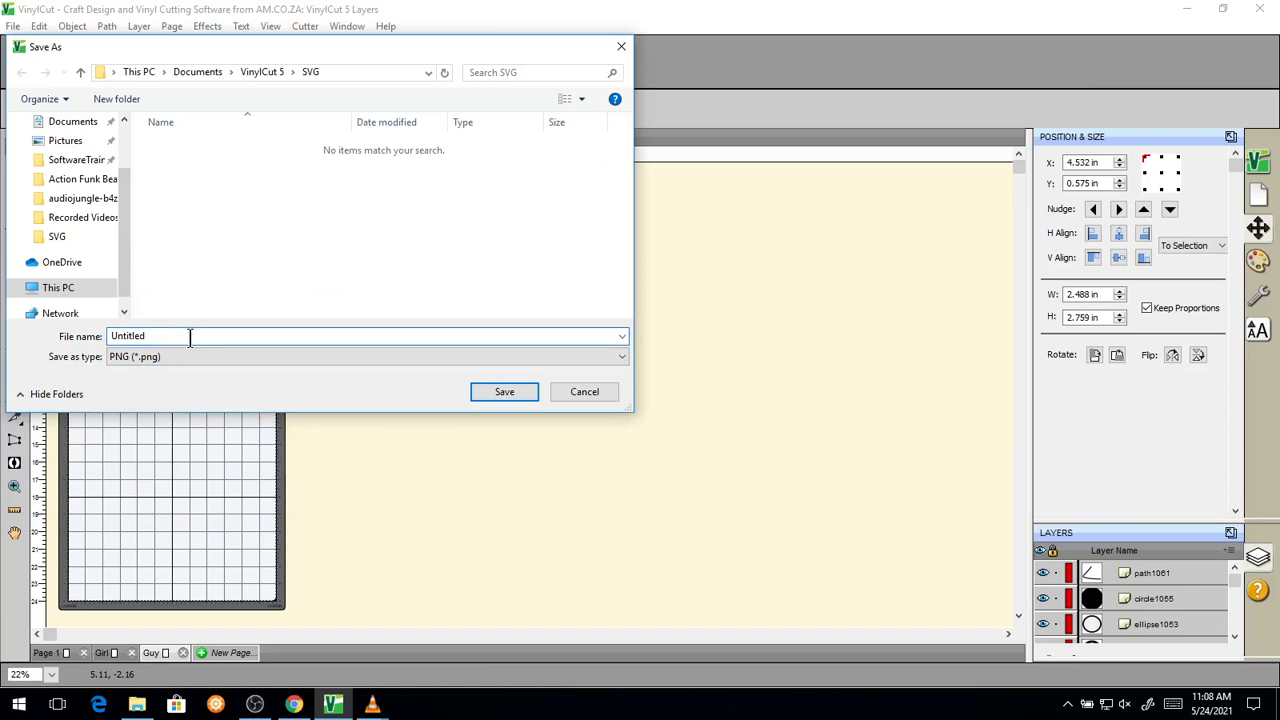
{"action": "left_click", "coordinate": [504, 393]}
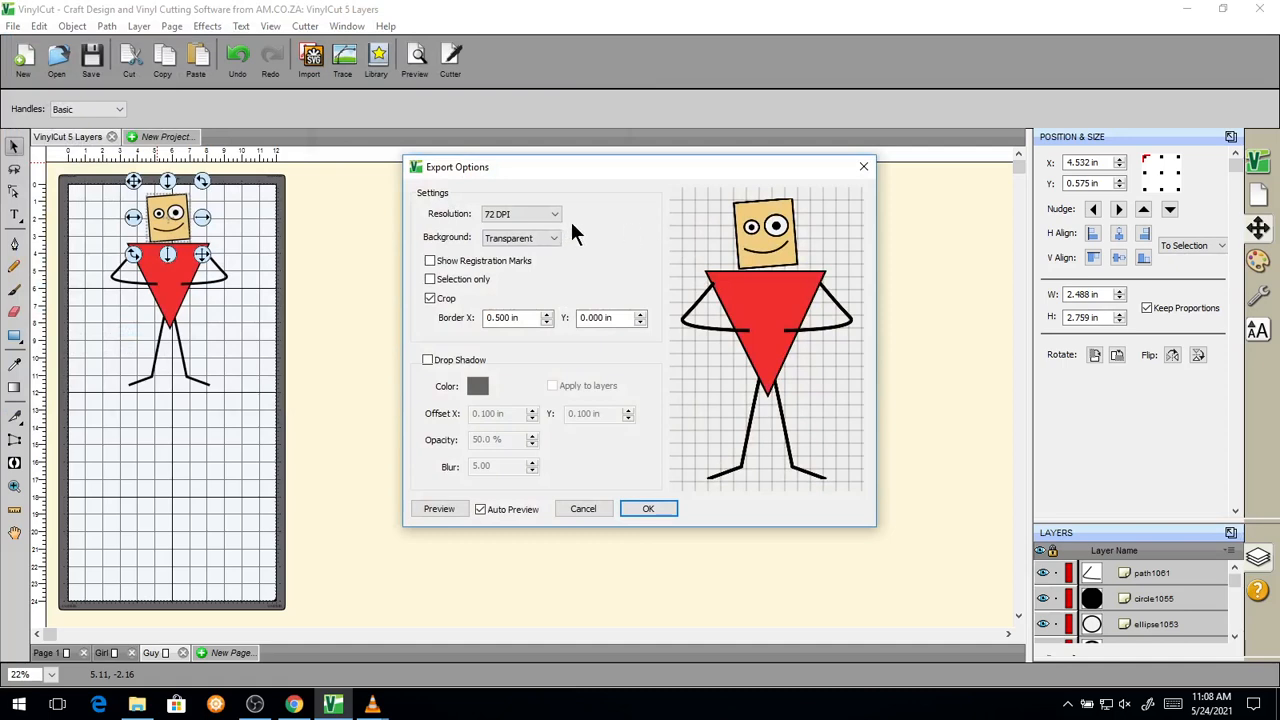
Turn off cropping in the export options and choose a resolution of 72 DPI.
{"action": "left_click", "coordinate": [431, 297]}
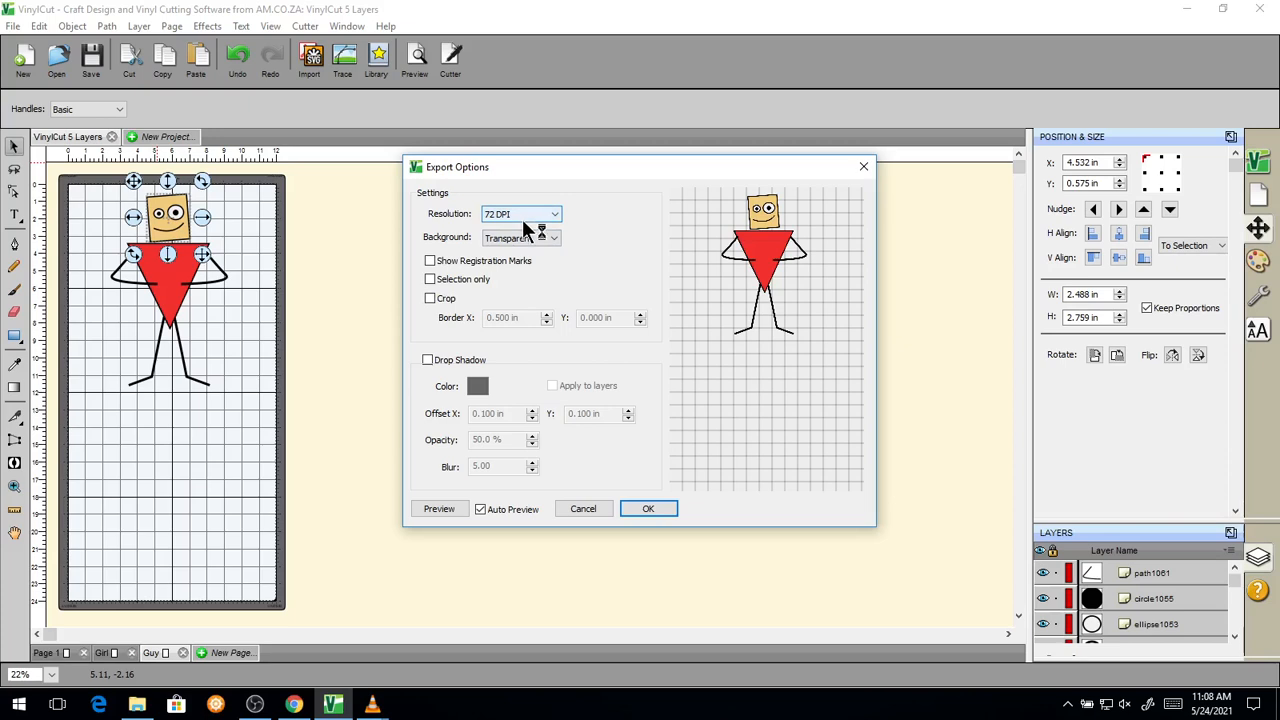
{"action": "key", "text": "super+plus"}
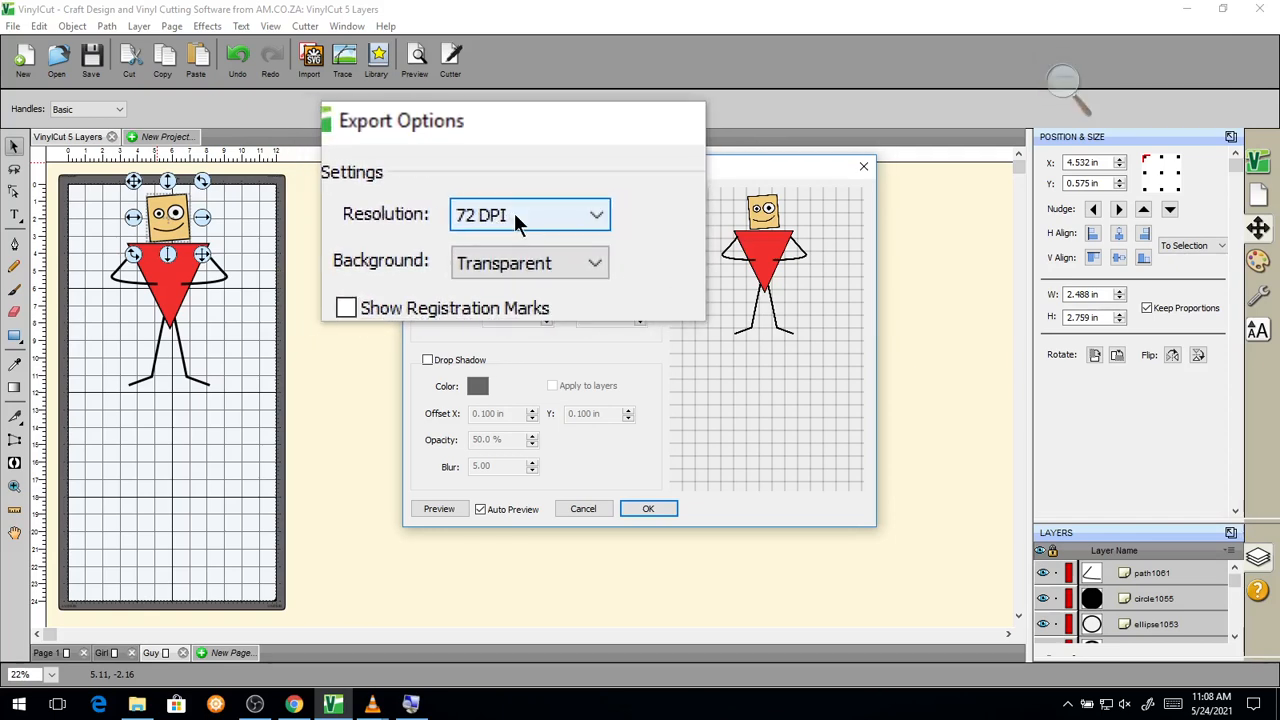
{"action": "left_click", "coordinate": [507, 214]}
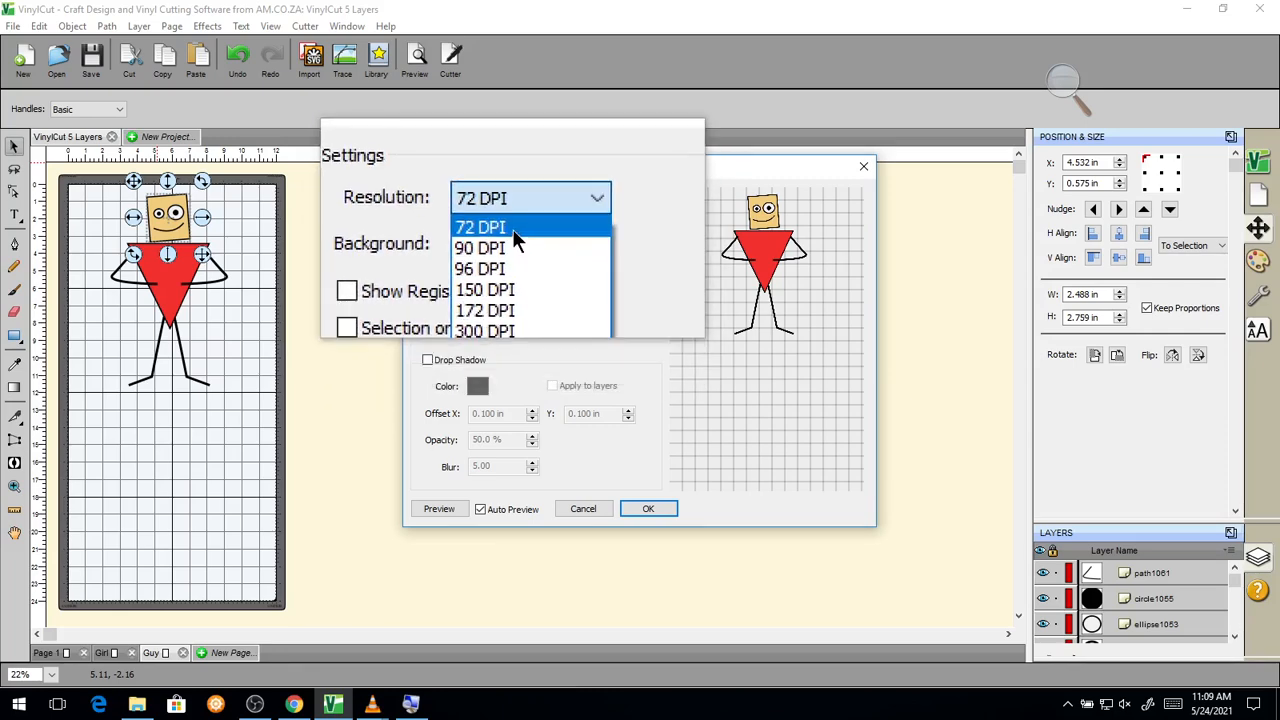
{"action": "left_click", "coordinate": [512, 228]}
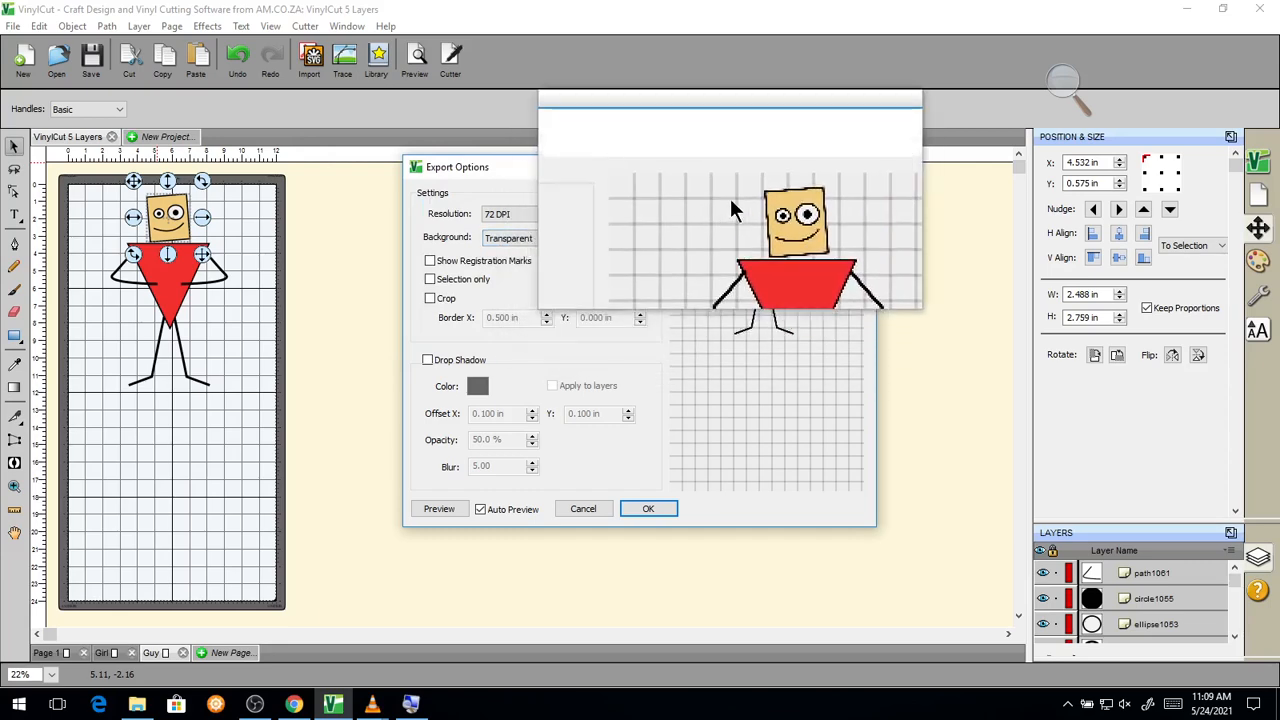
Switch the export background from transparent to a solid colour and make it blue, 0080FF.
{"action": "left_click", "coordinate": [524, 235]}
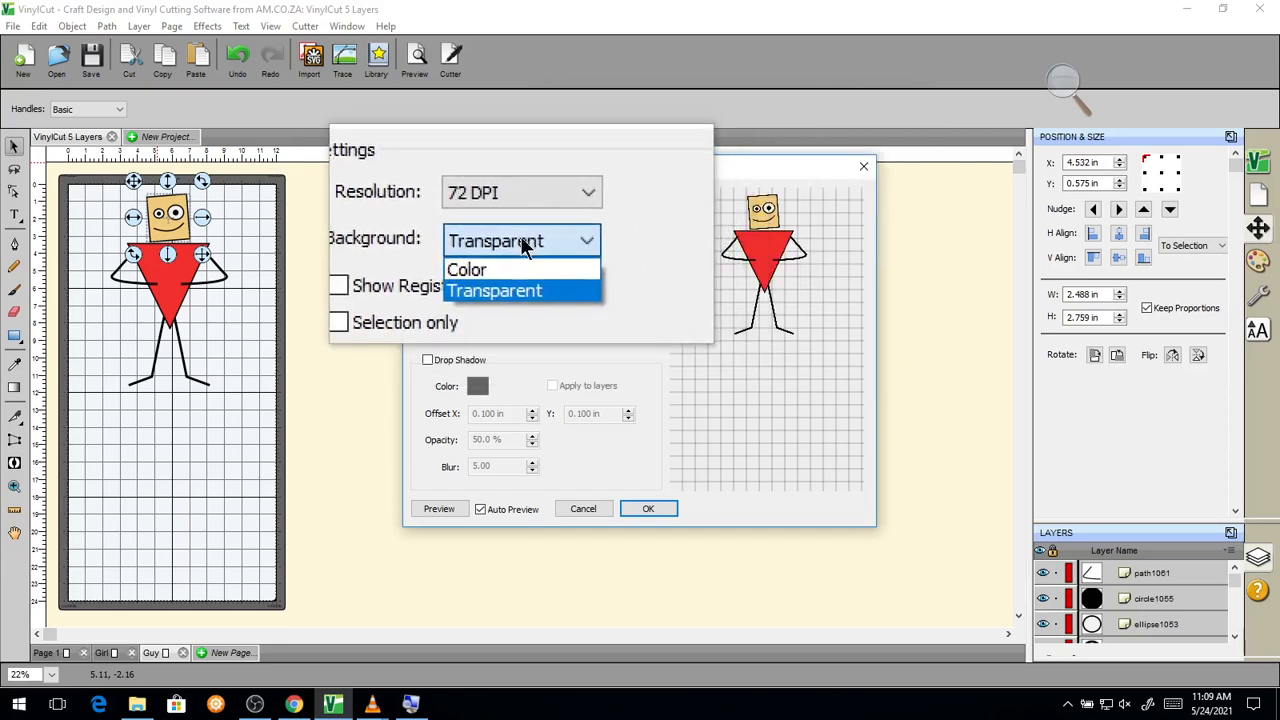
{"action": "left_click", "coordinate": [500, 248]}
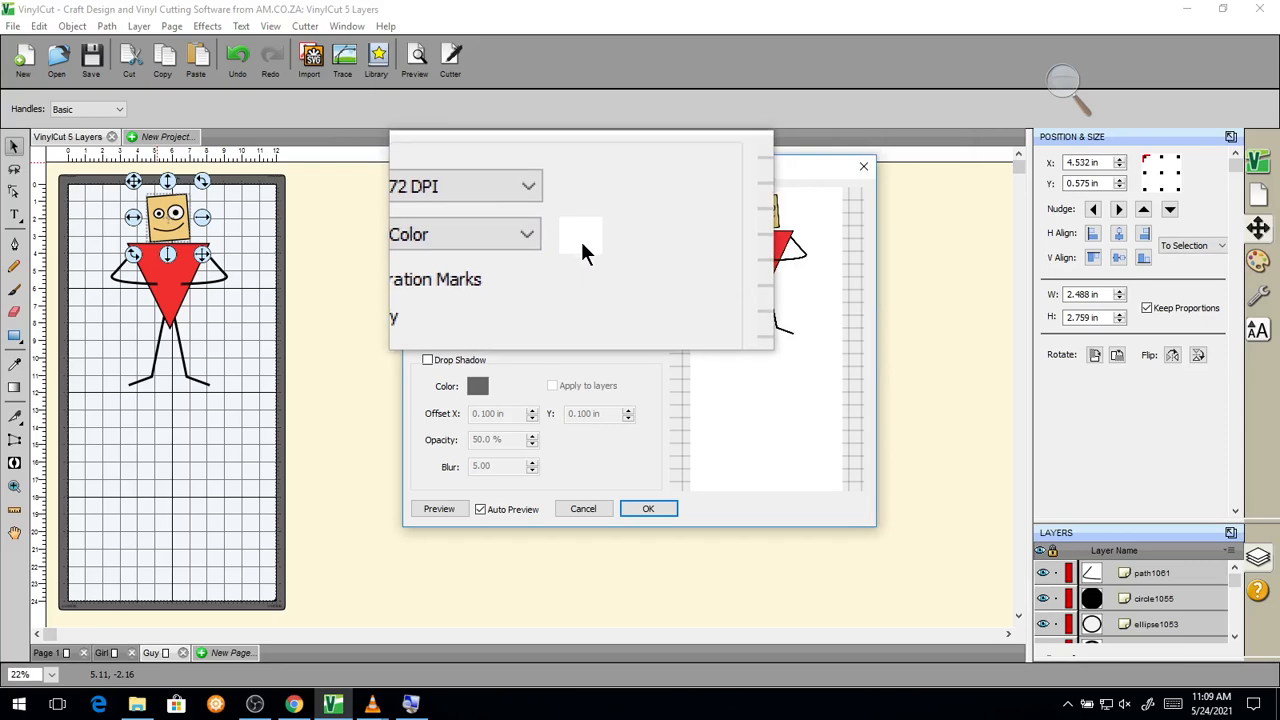
{"action": "left_click", "coordinate": [581, 237]}
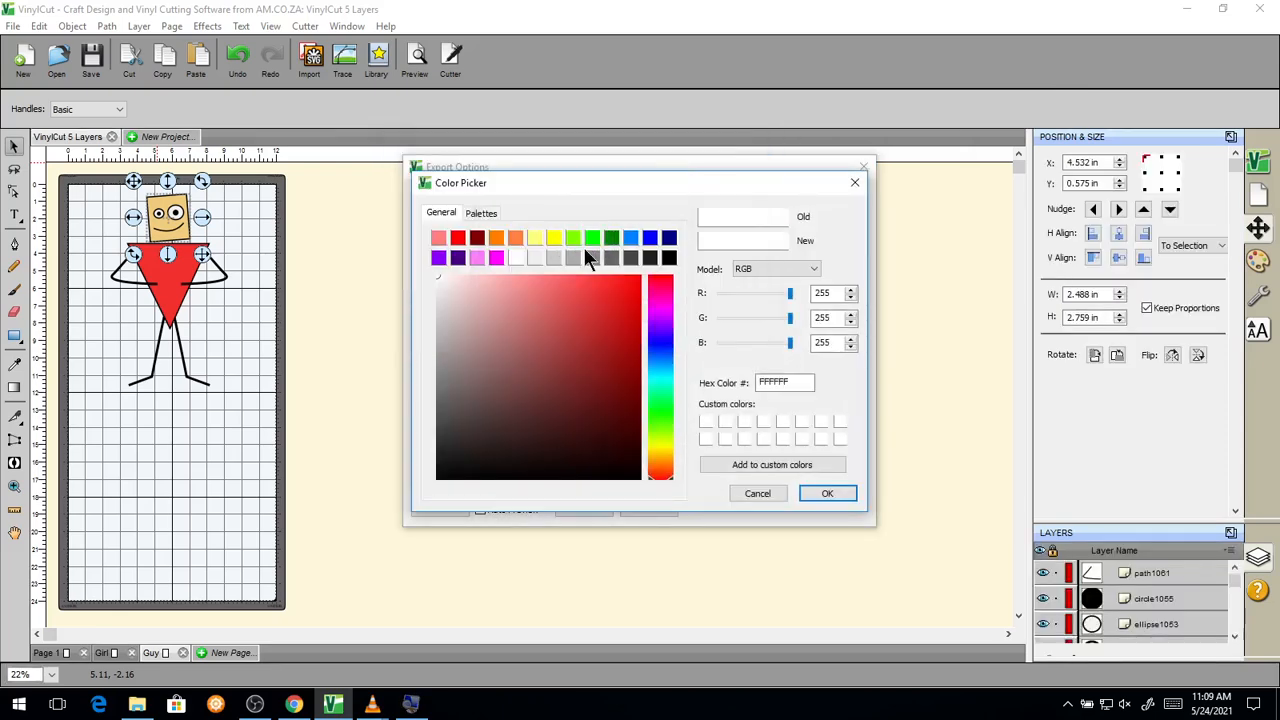
{"action": "left_click", "coordinate": [630, 238]}
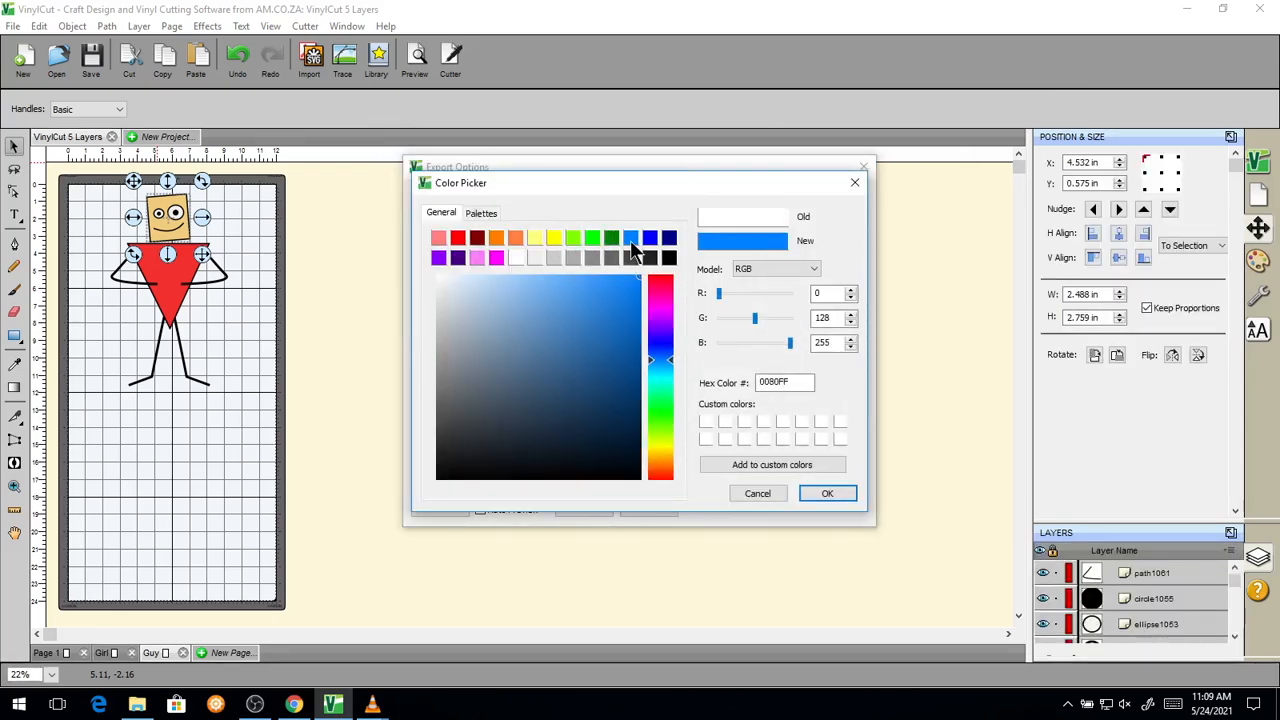
{"action": "left_click", "coordinate": [827, 493]}
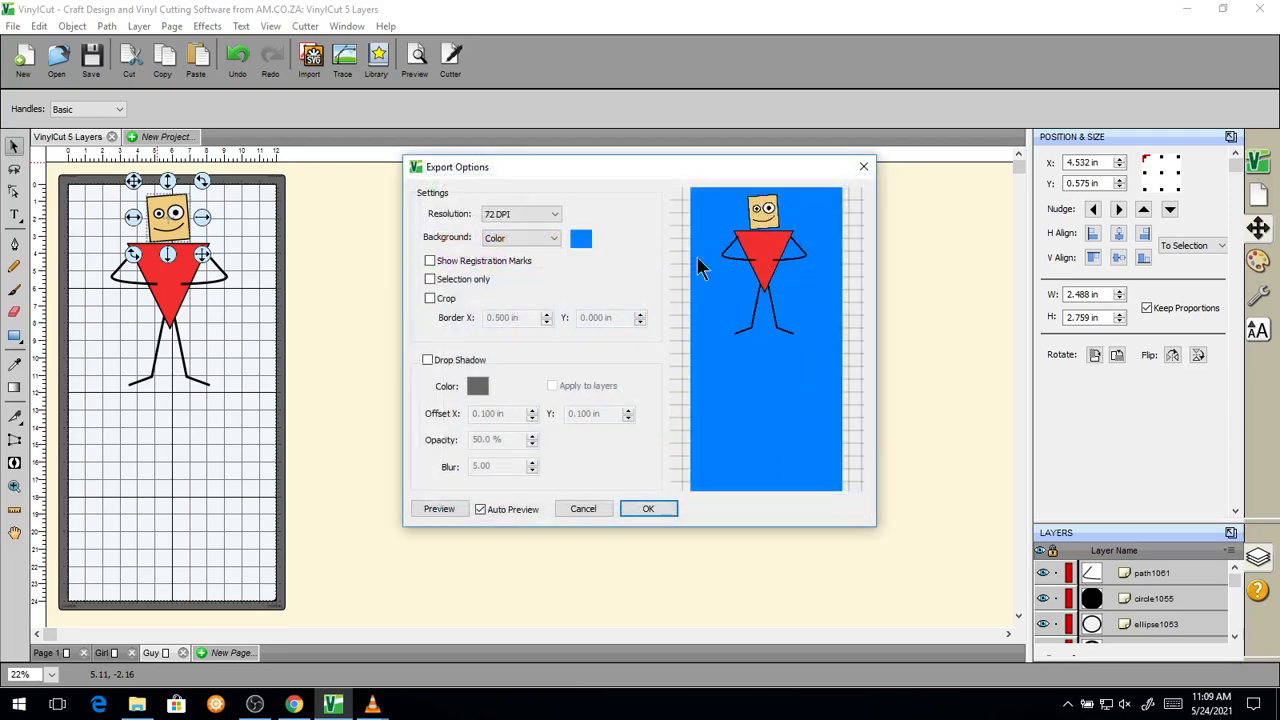
Change the export background colour to white, FFFFFF.
{"action": "left_click", "coordinate": [583, 238]}
{"action": "left_click", "coordinate": [516, 257]}
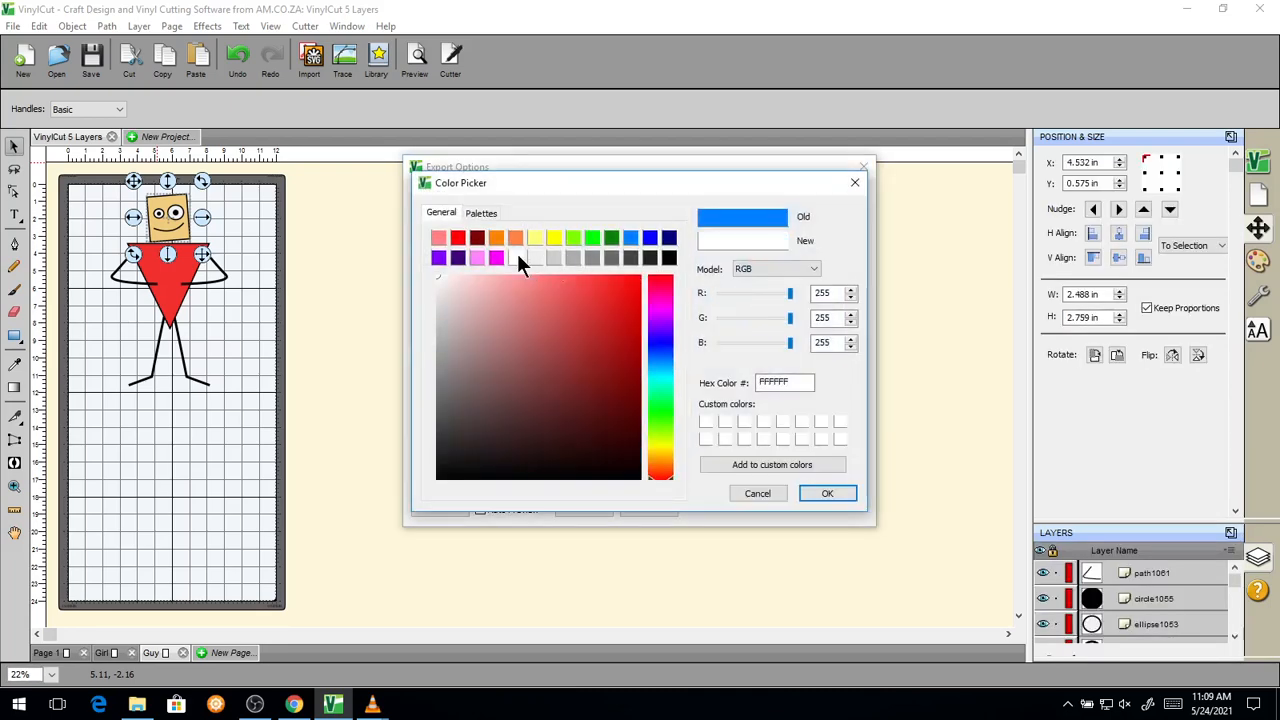
{"action": "left_click", "coordinate": [852, 495]}
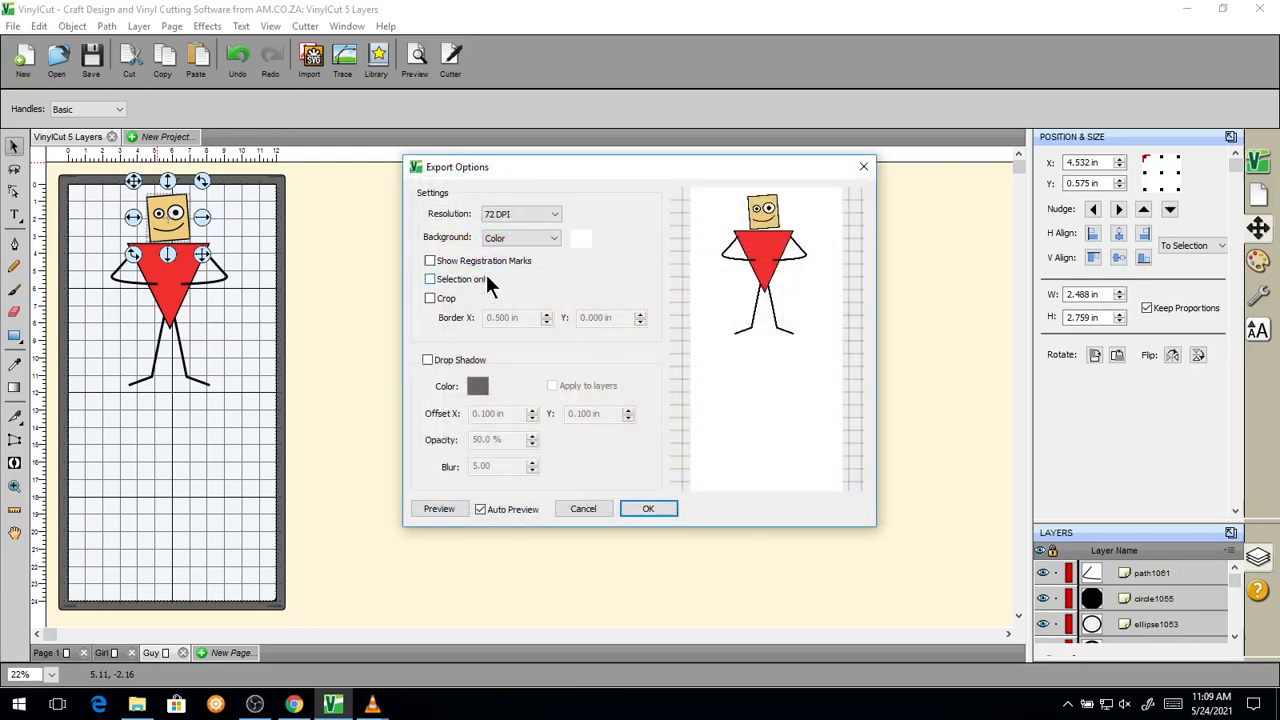
Restrict the export to the selection only and crop the image to it.
{"action": "key", "text": "super+plus"}
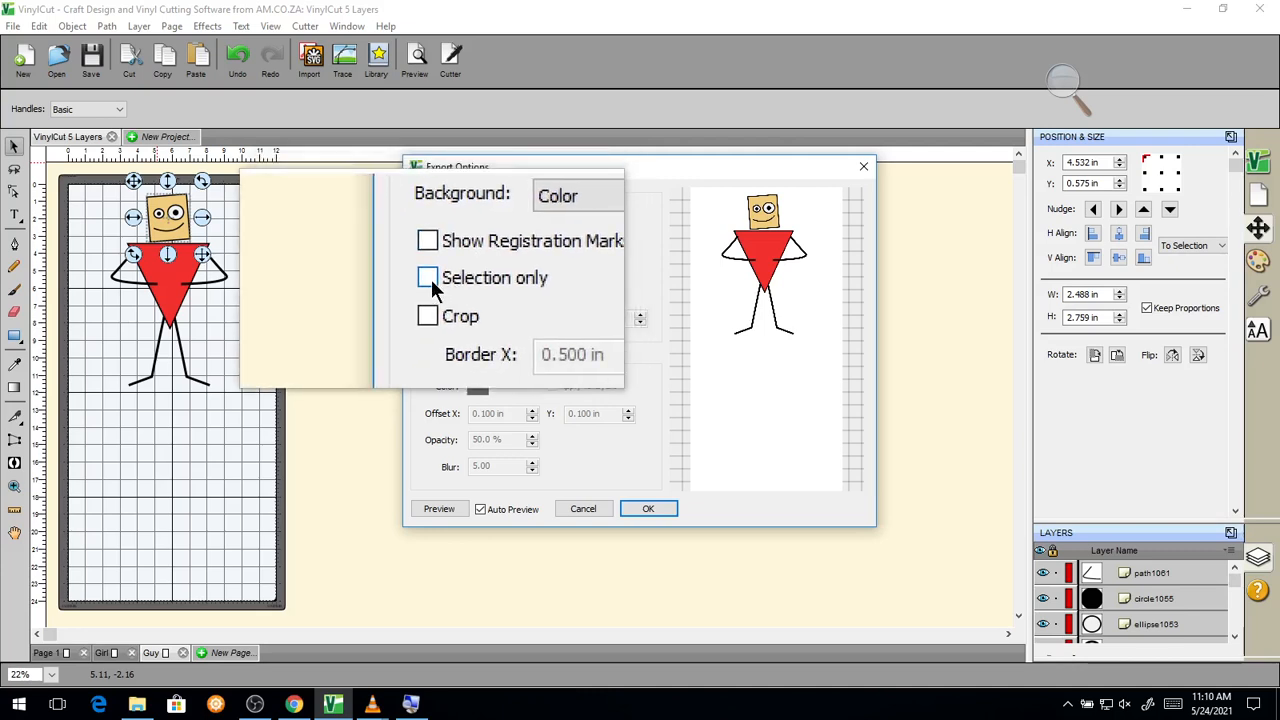
{"action": "left_click", "coordinate": [429, 278]}
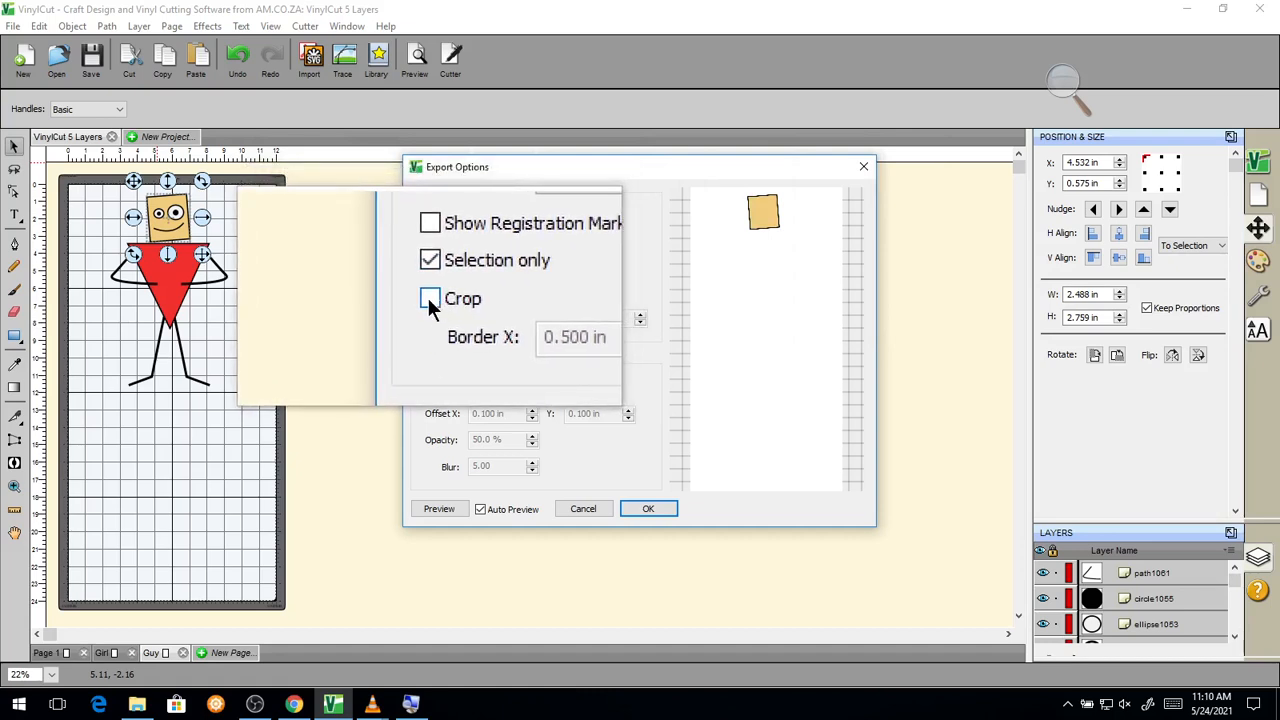
{"action": "left_click", "coordinate": [430, 297]}
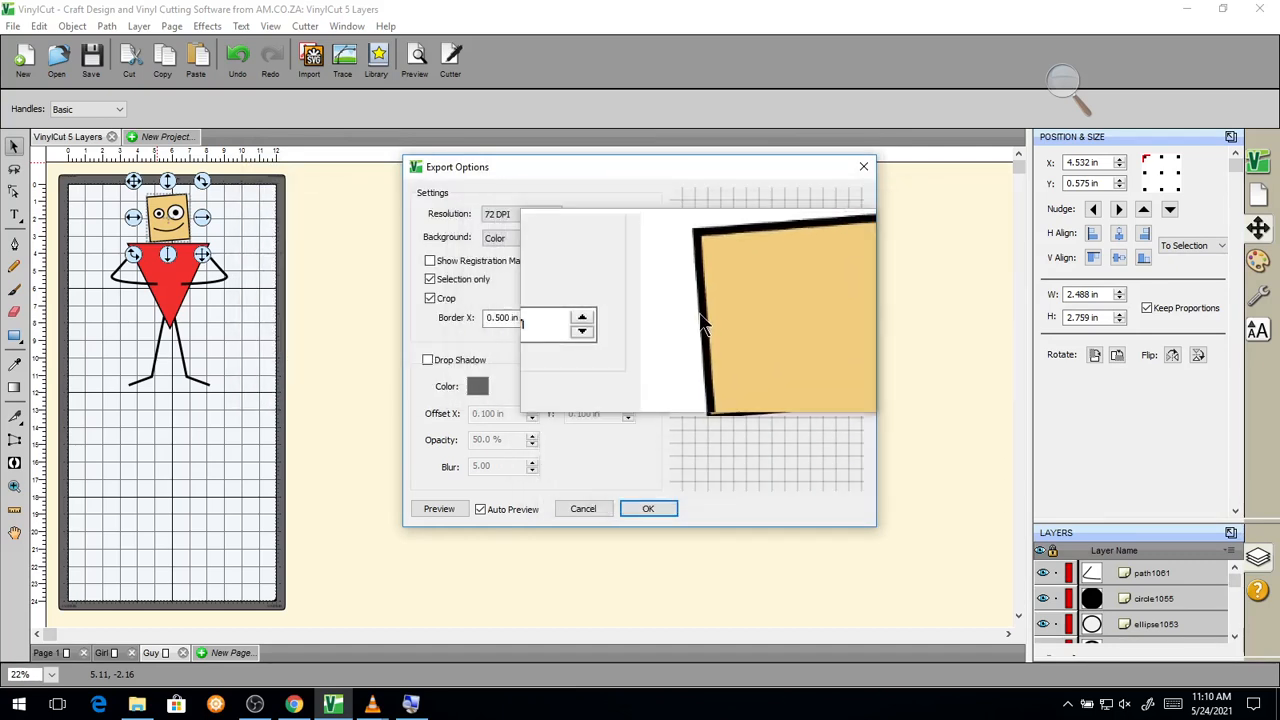
{"action": "key", "text": "super+Escape"}
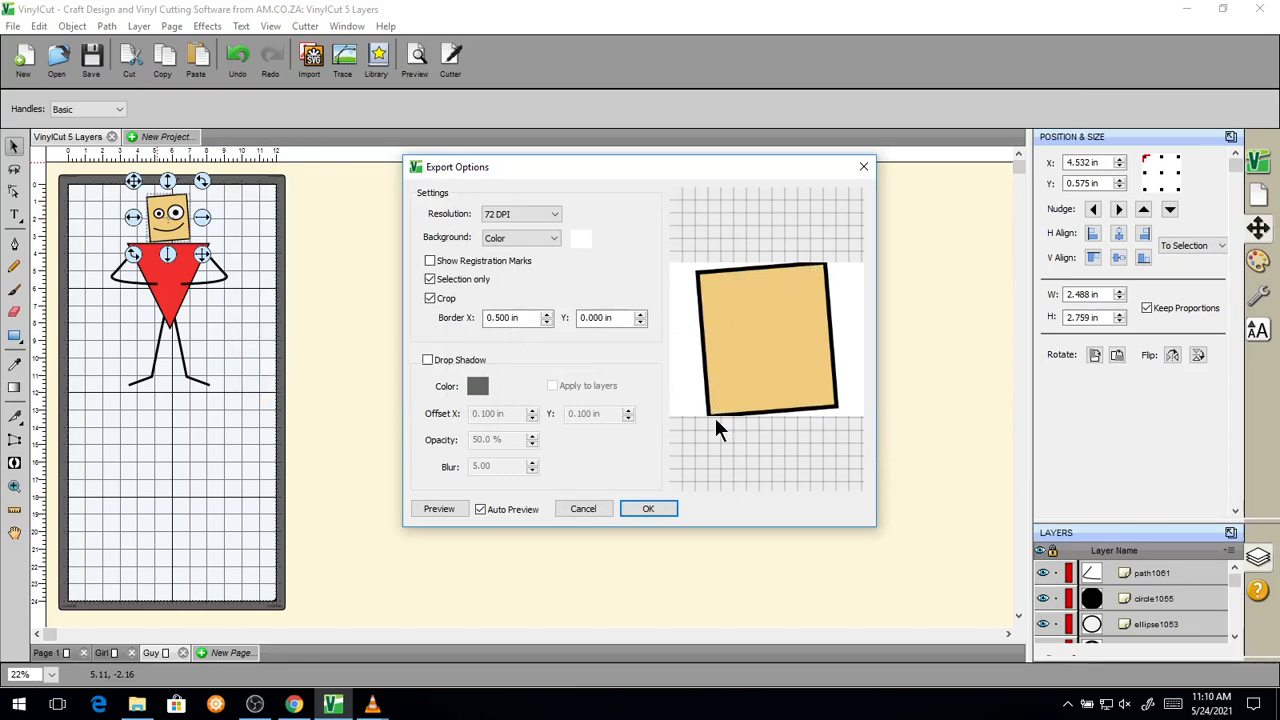
Inspect the crop borders around the head in the preview and set the Y border to 0.500 in.
{"action": "key", "text": "super+plus"}
{"action": "key", "text": "super+Escape"}
{"action": "key", "text": "super+plus"}
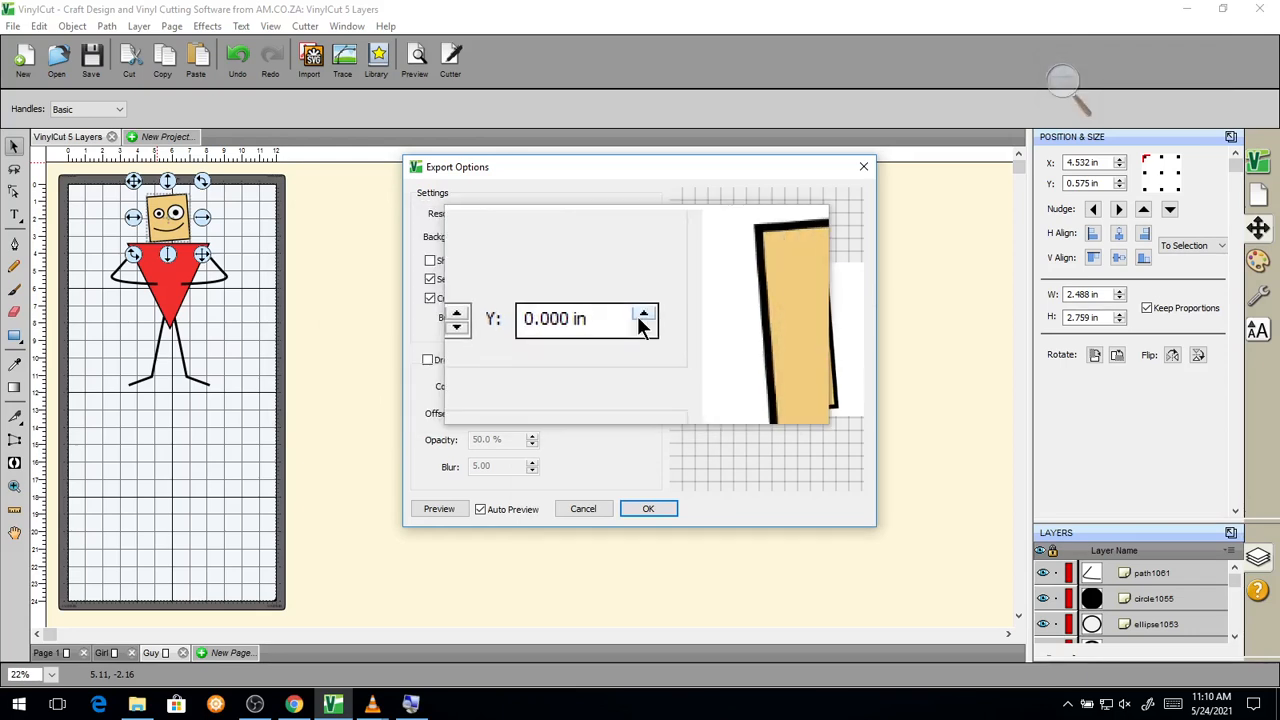
{"action": "key", "text": "super+Escape"}
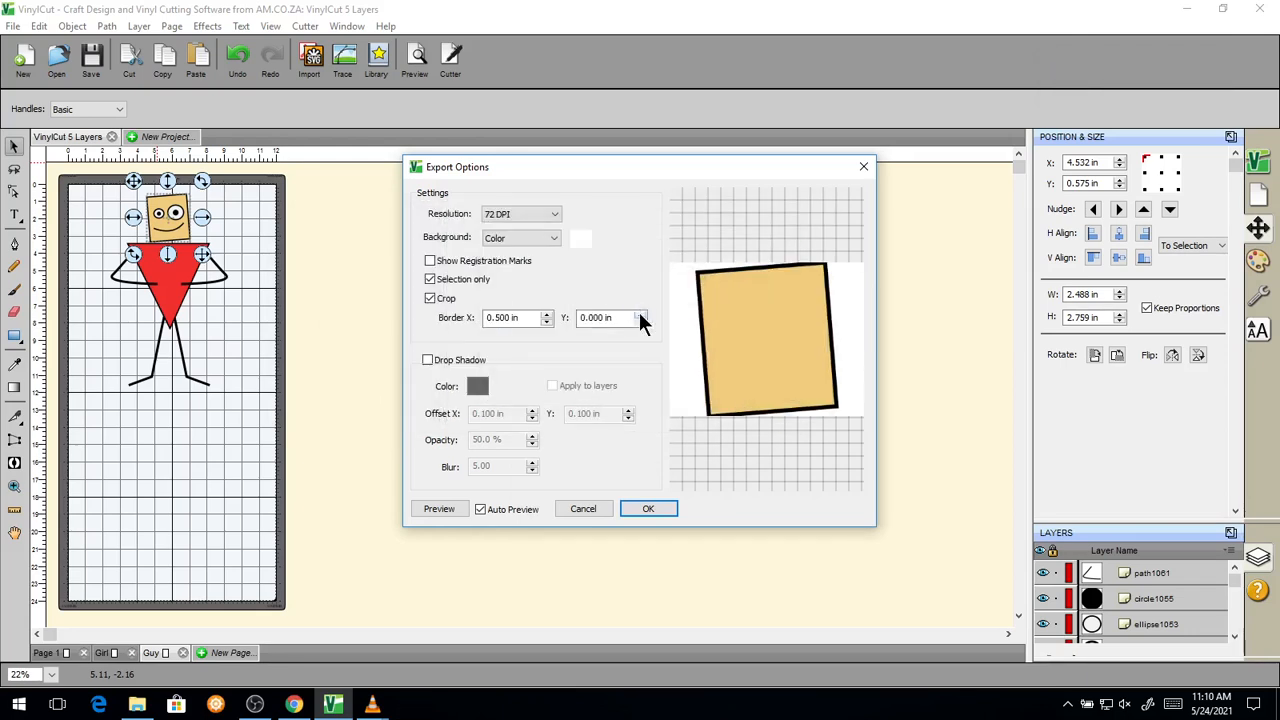
{"action": "left_click", "coordinate": [640, 313]}
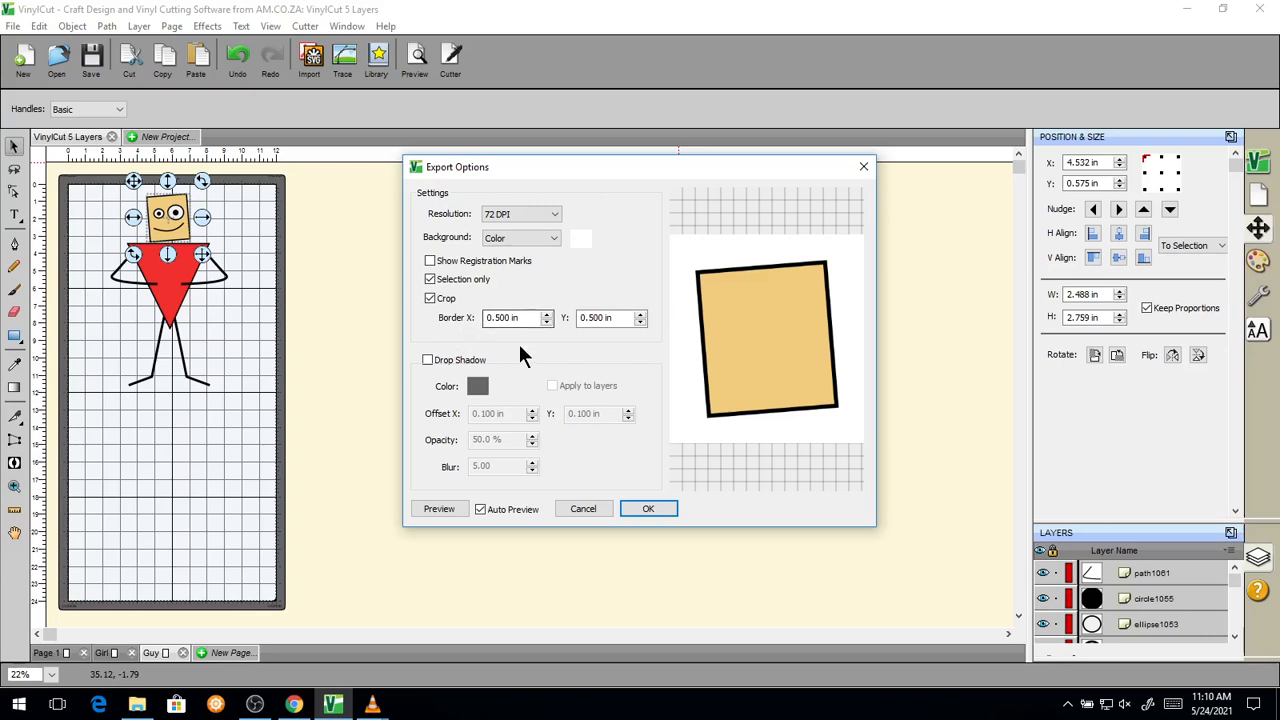
Turn off the selection-only restriction, and compare the full figure uncropped before enabling cropping again.
{"action": "left_click", "coordinate": [430, 280]}
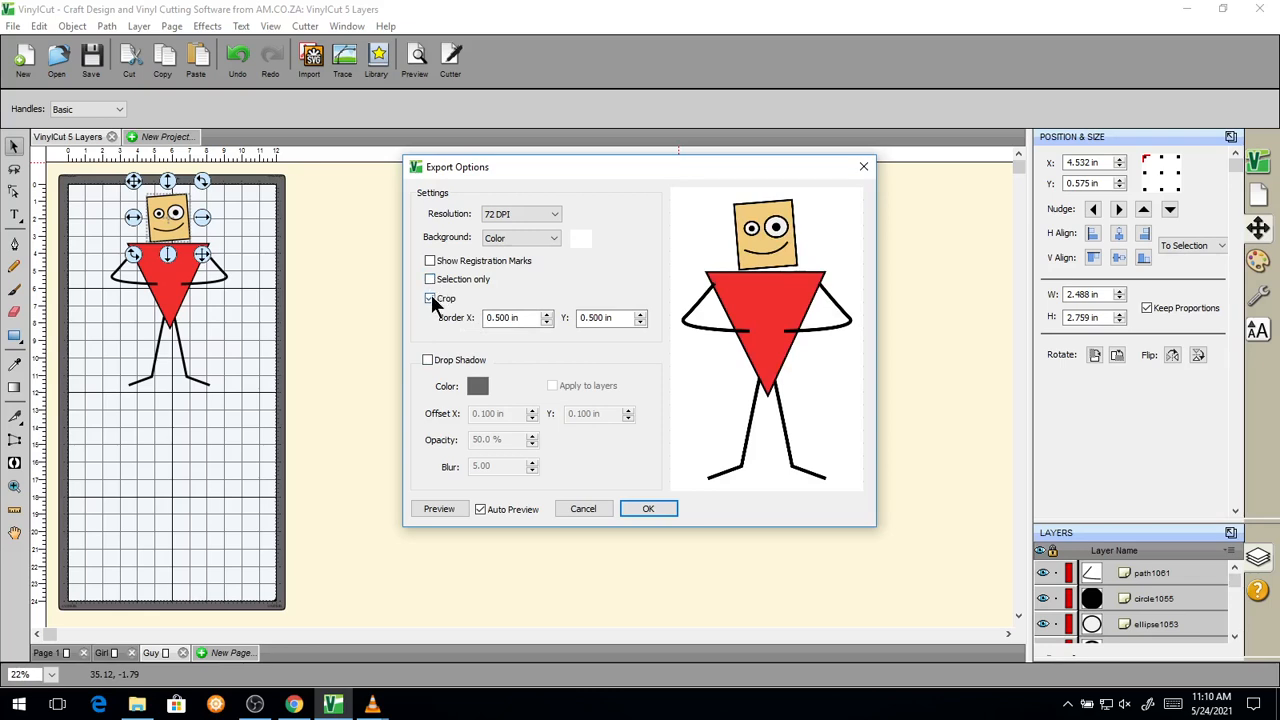
{"action": "left_click", "coordinate": [430, 299]}
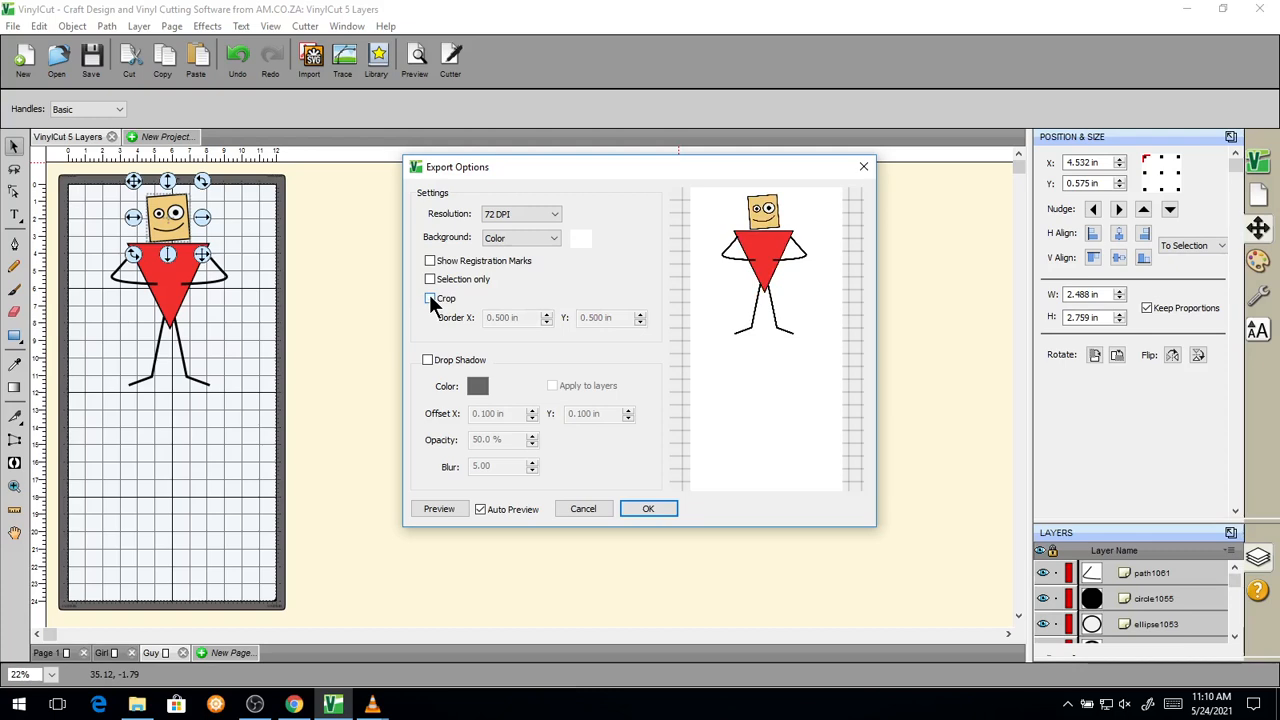
{"action": "left_click", "coordinate": [430, 299]}
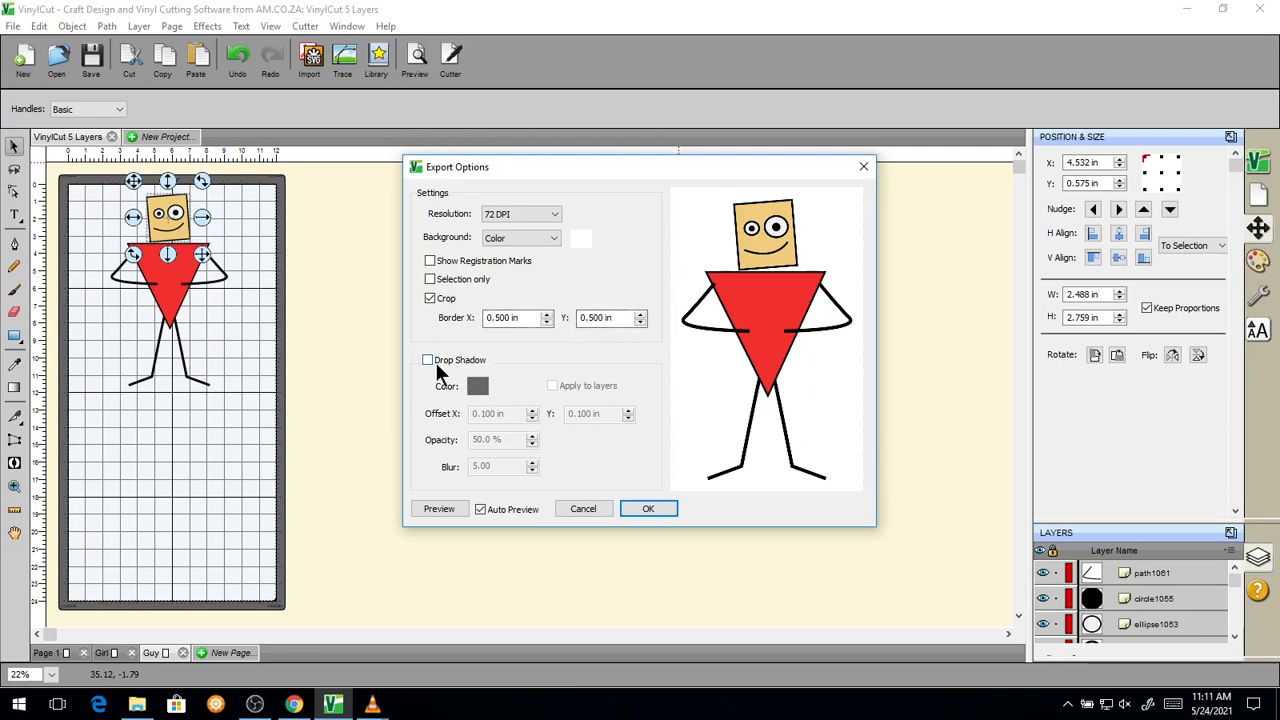
Increase the crop border to 1.500 in for X and 1.000 in for Y.
{"action": "left_click", "coordinate": [547, 314]}
{"action": "left_click", "coordinate": [547, 314]}
{"action": "left_click", "coordinate": [640, 314]}
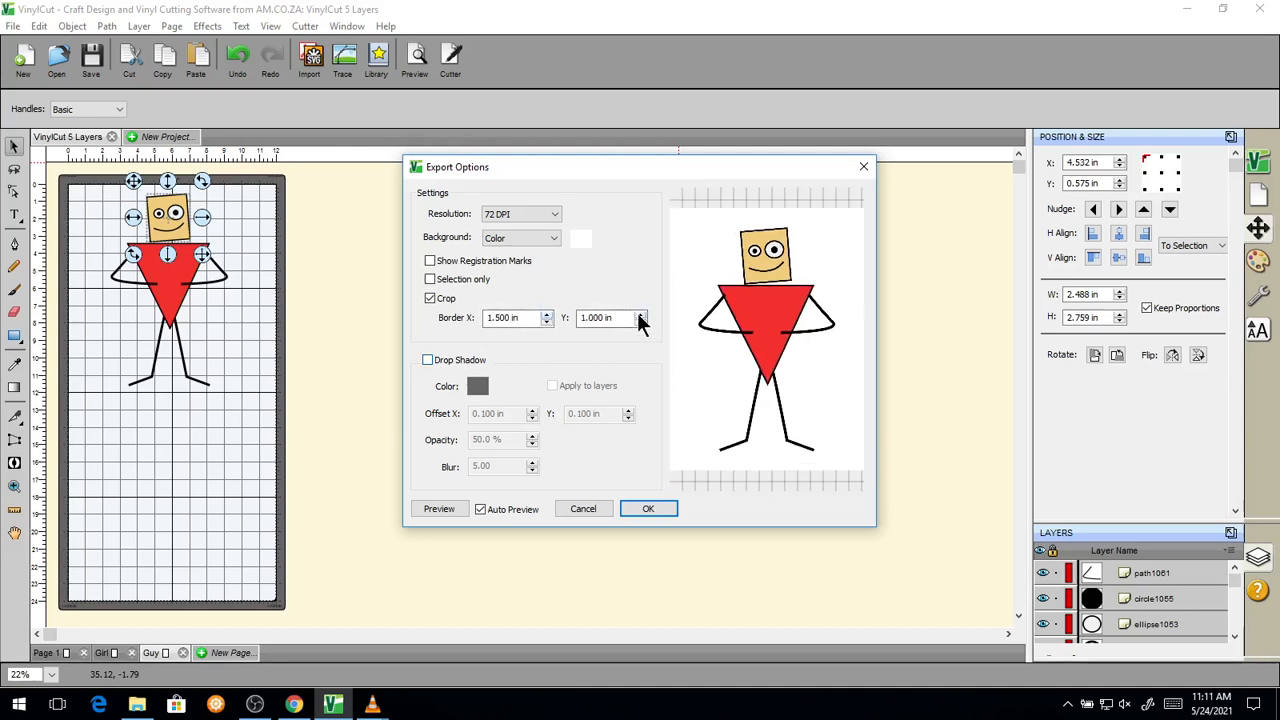
Set the Y crop border to 2.000 in and enable the drop shadow for the exported image.
{"action": "left_click", "coordinate": [640, 314]}
{"action": "left_click", "coordinate": [639, 313]}
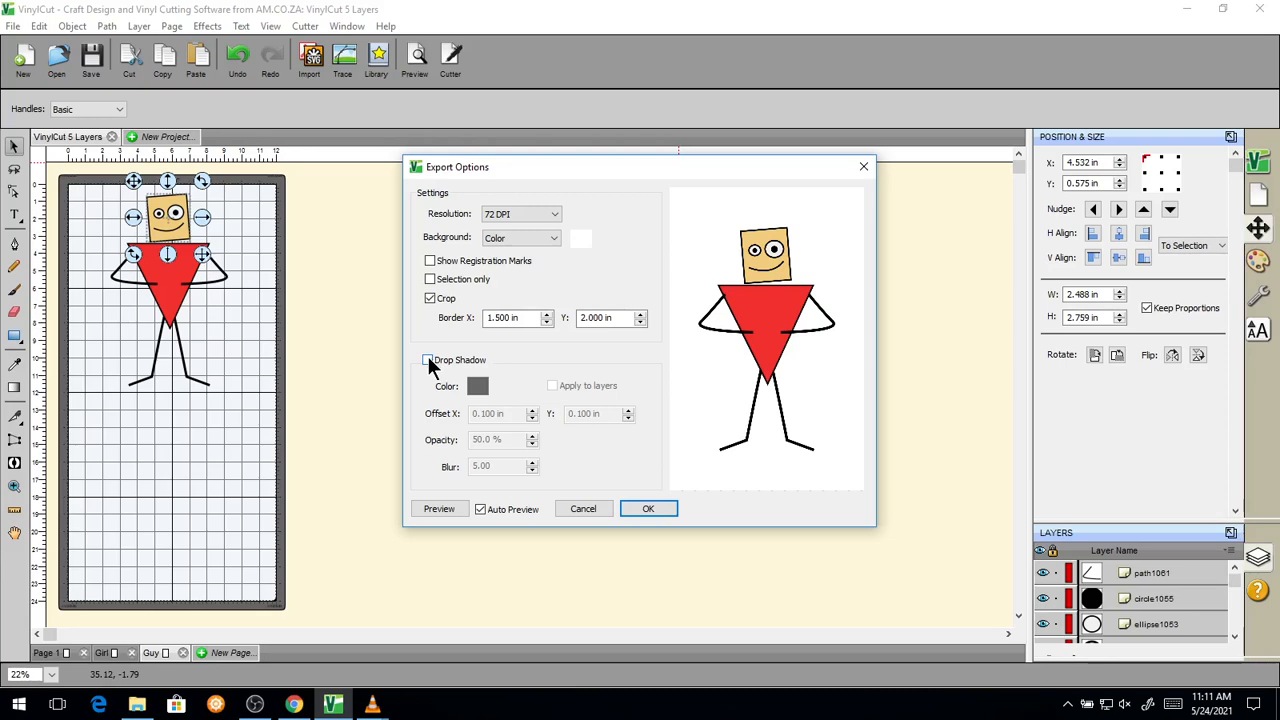
{"action": "key", "text": "super+plus"}
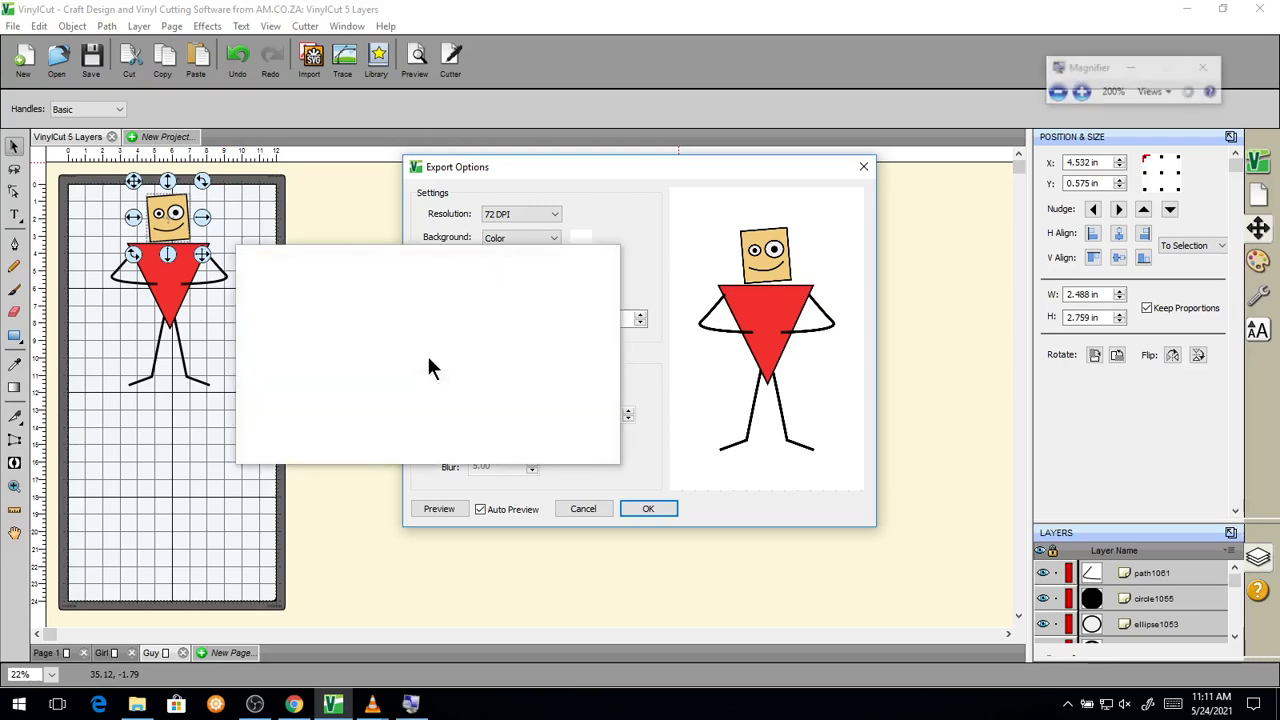
{"action": "left_click", "coordinate": [427, 364]}
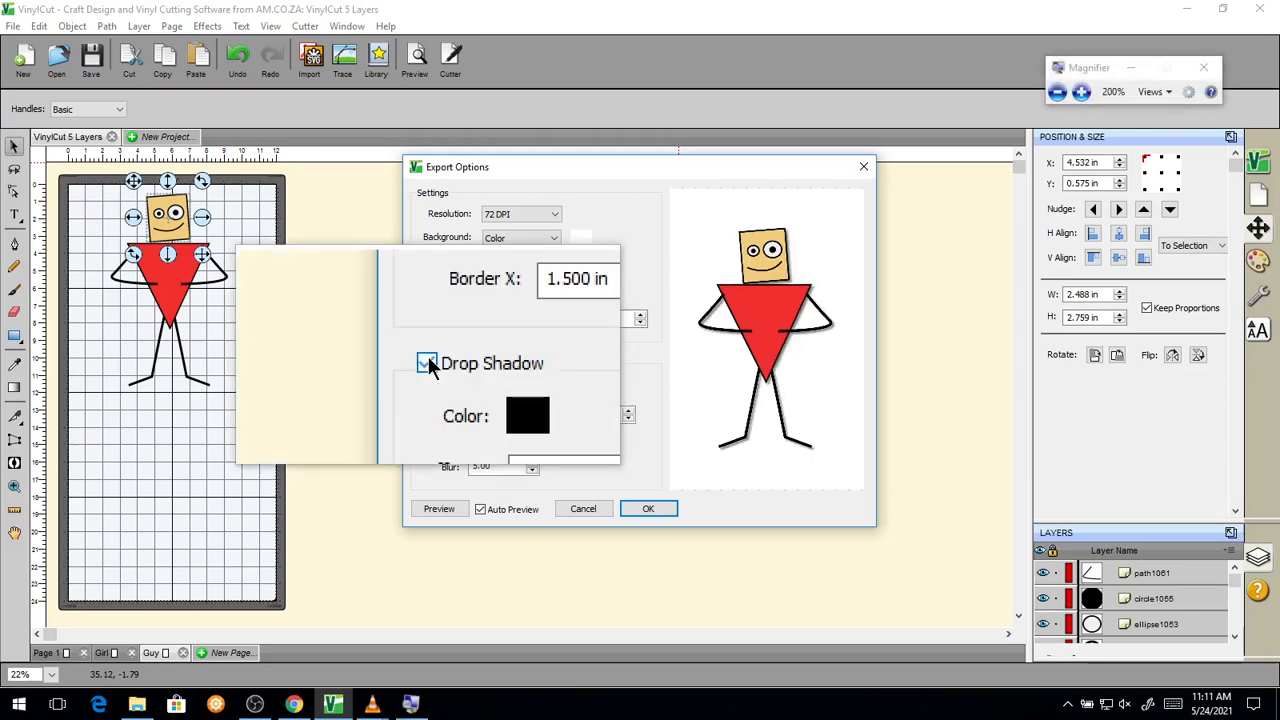
{"action": "key", "text": "super+Escape"}
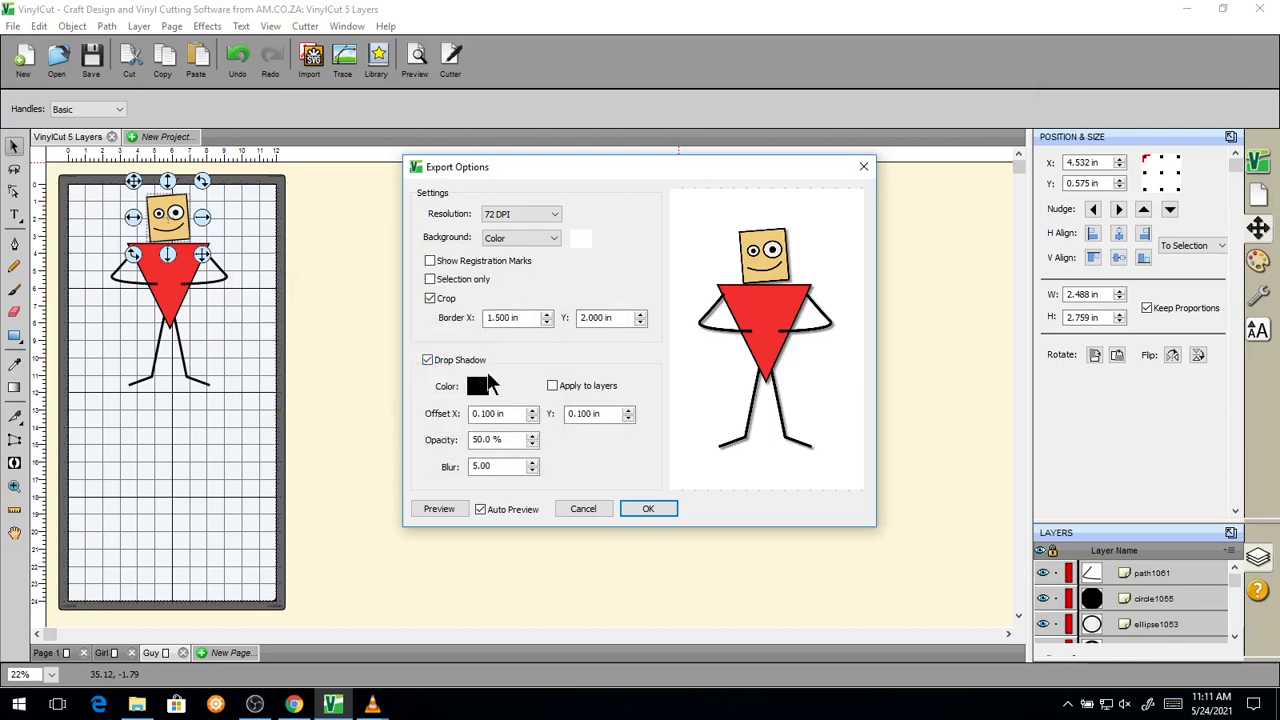
{"action": "key", "text": "super+plus"}
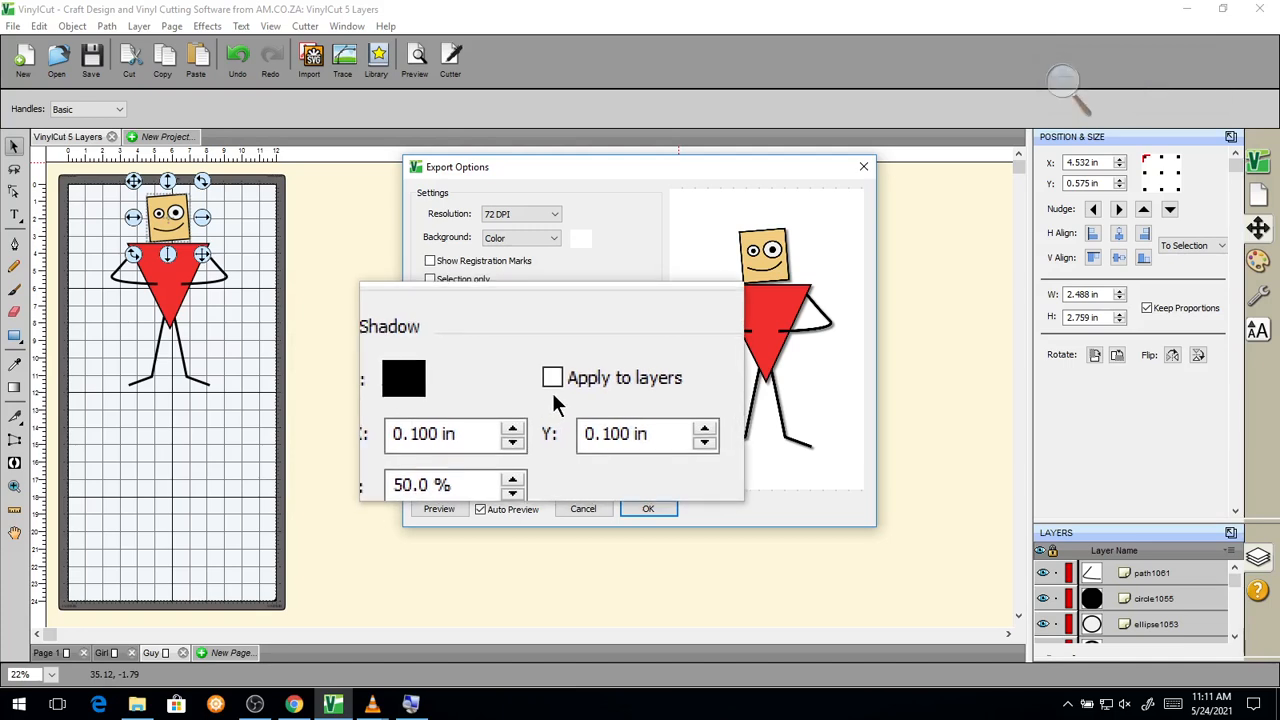
{"action": "key", "text": "super+Escape"}
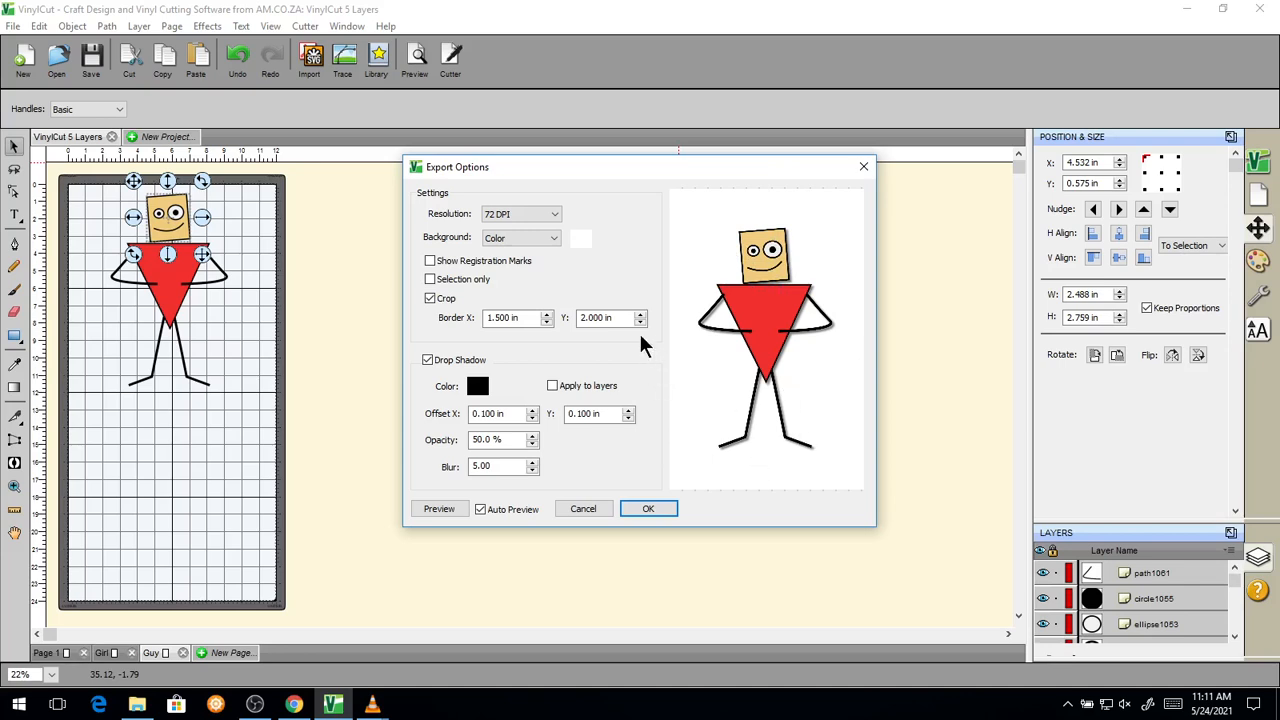
Apply the drop shadow to layers, examine the figure's face and body in the preview, and turn that option off again.
{"action": "left_click", "coordinate": [553, 387]}
{"action": "key", "text": "super+plus"}
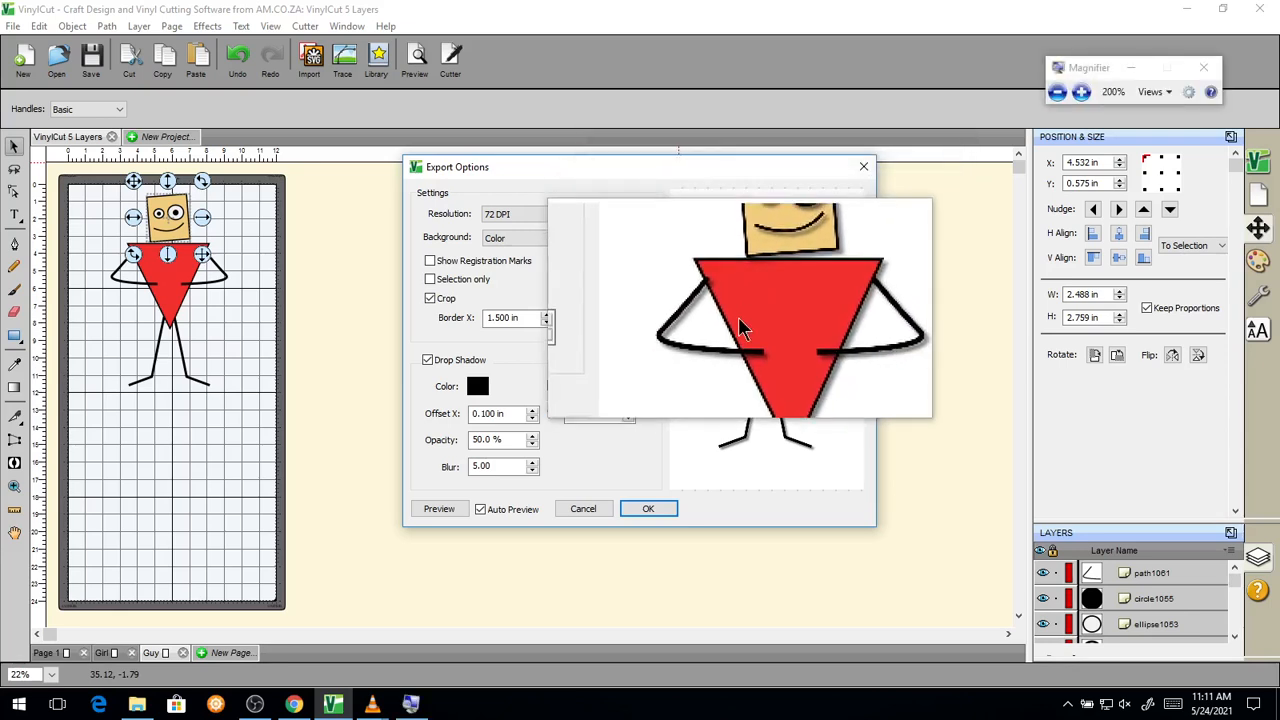
{"action": "key", "text": "super+Escape"}
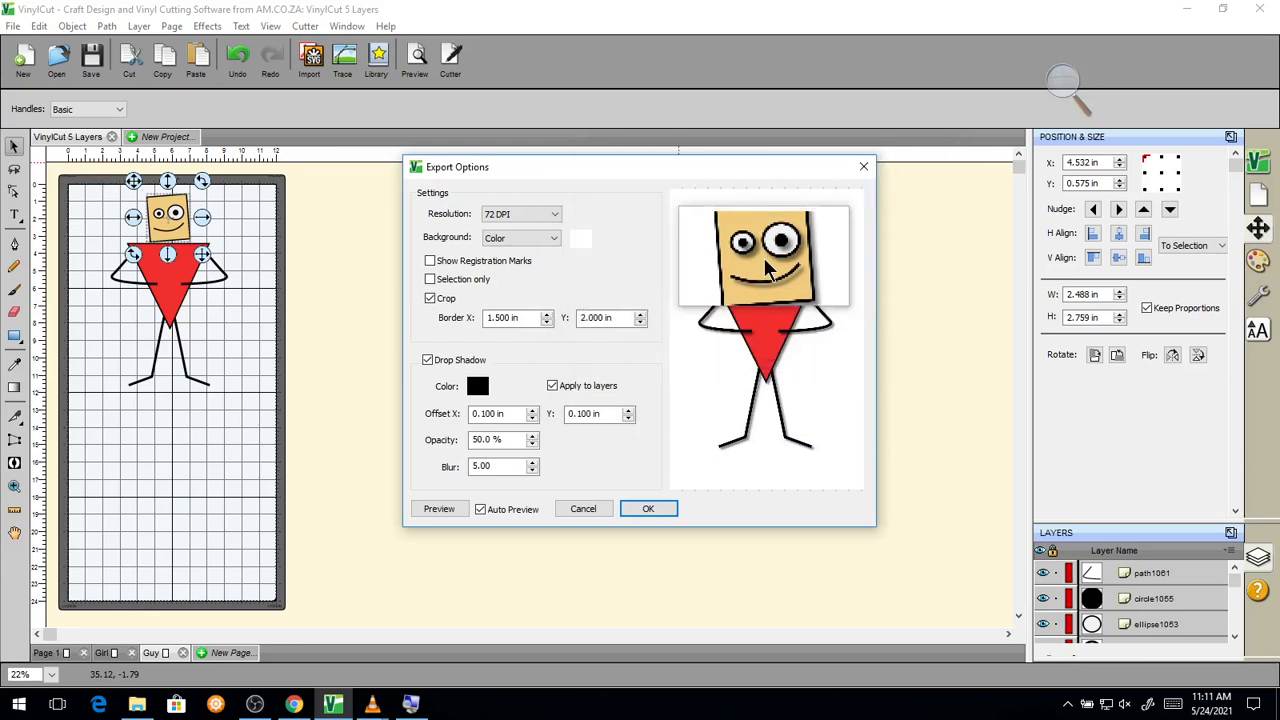
{"action": "left_click", "coordinate": [552, 386]}
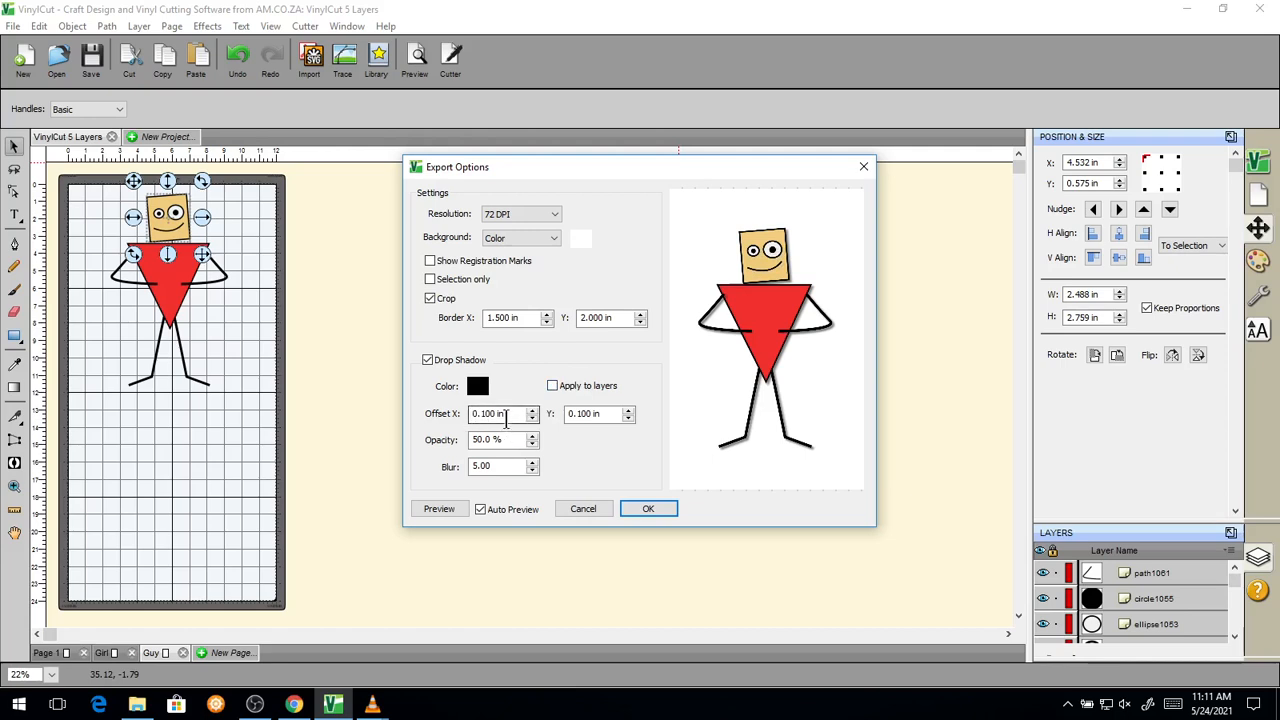
Set the drop shadow's X offset to 0.500 in.
{"action": "key", "text": "super+plus"}
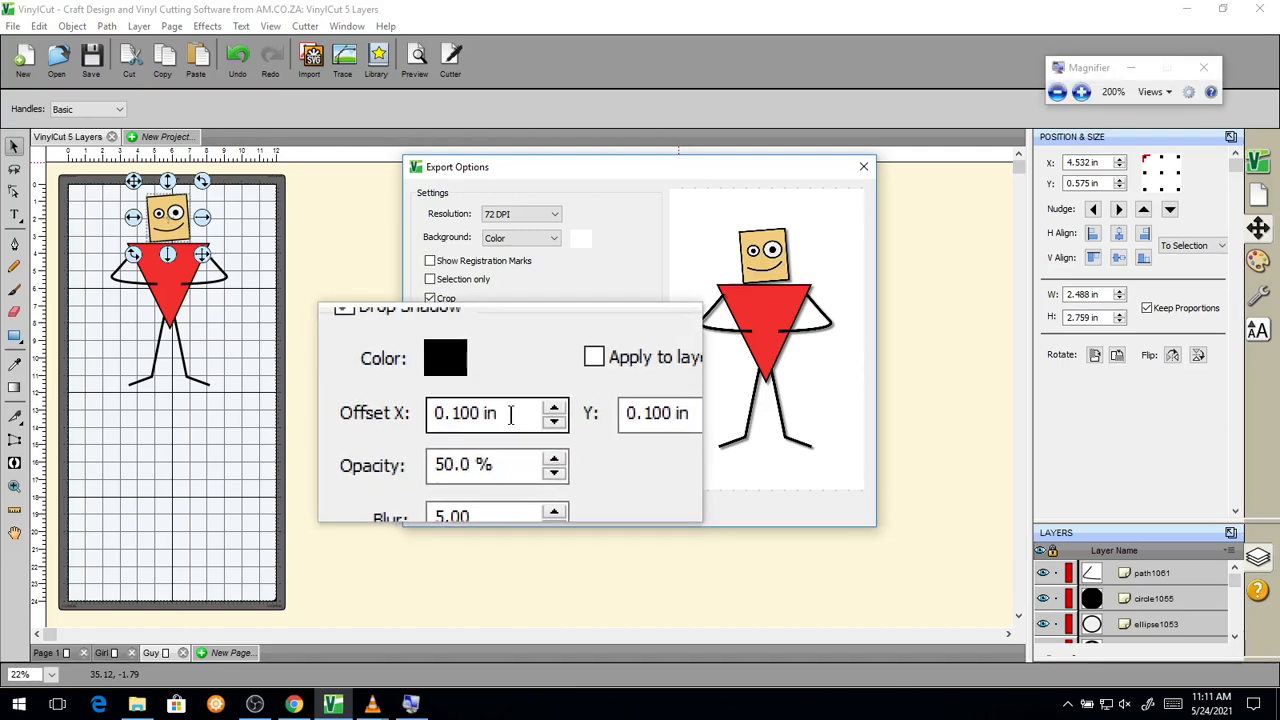
{"action": "right_click", "coordinate": [531, 416]}
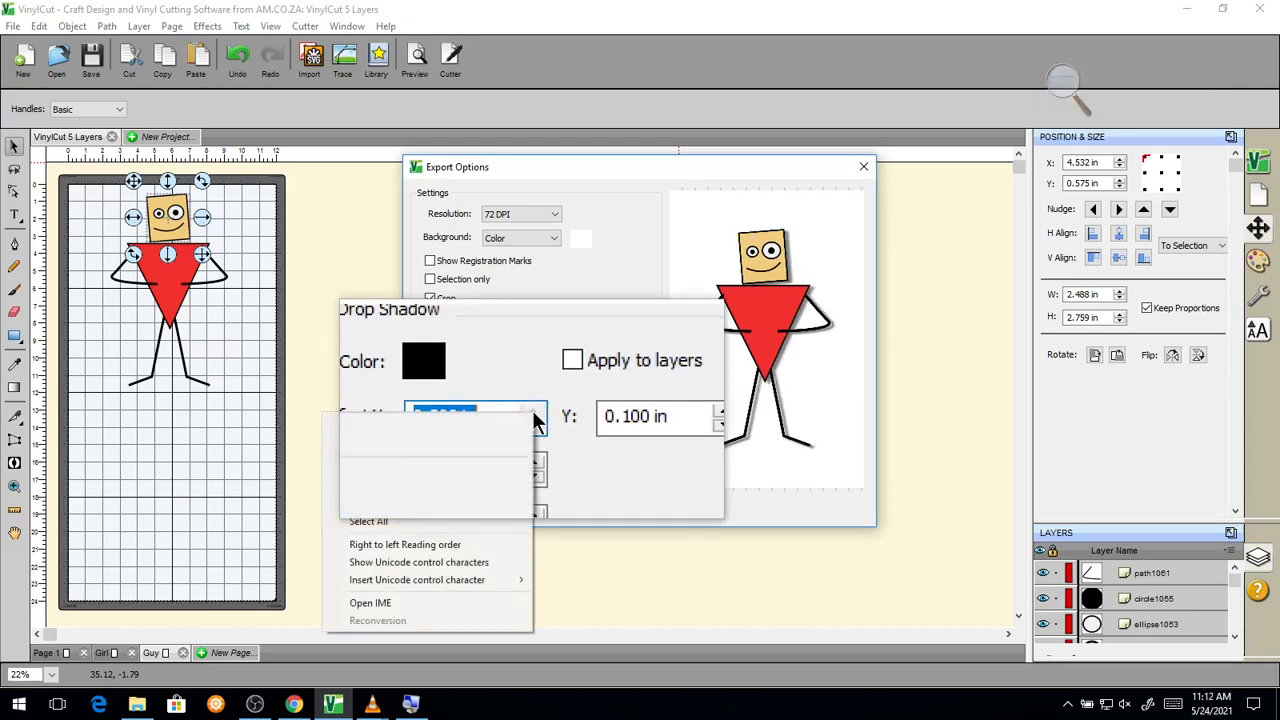
{"action": "left_click", "coordinate": [534, 393]}
{"action": "left_click", "coordinate": [535, 408]}
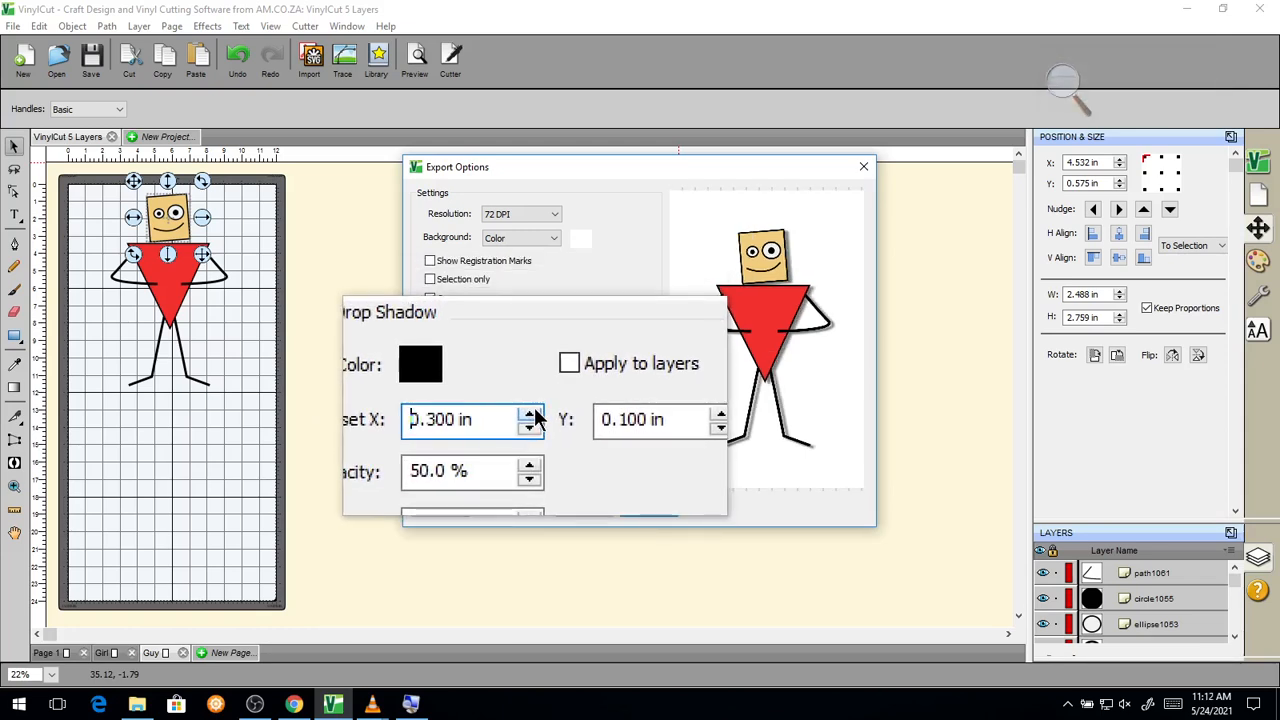
{"action": "left_click", "coordinate": [535, 408]}
{"action": "left_click", "coordinate": [535, 408]}
{"action": "key", "text": "super+Escape"}
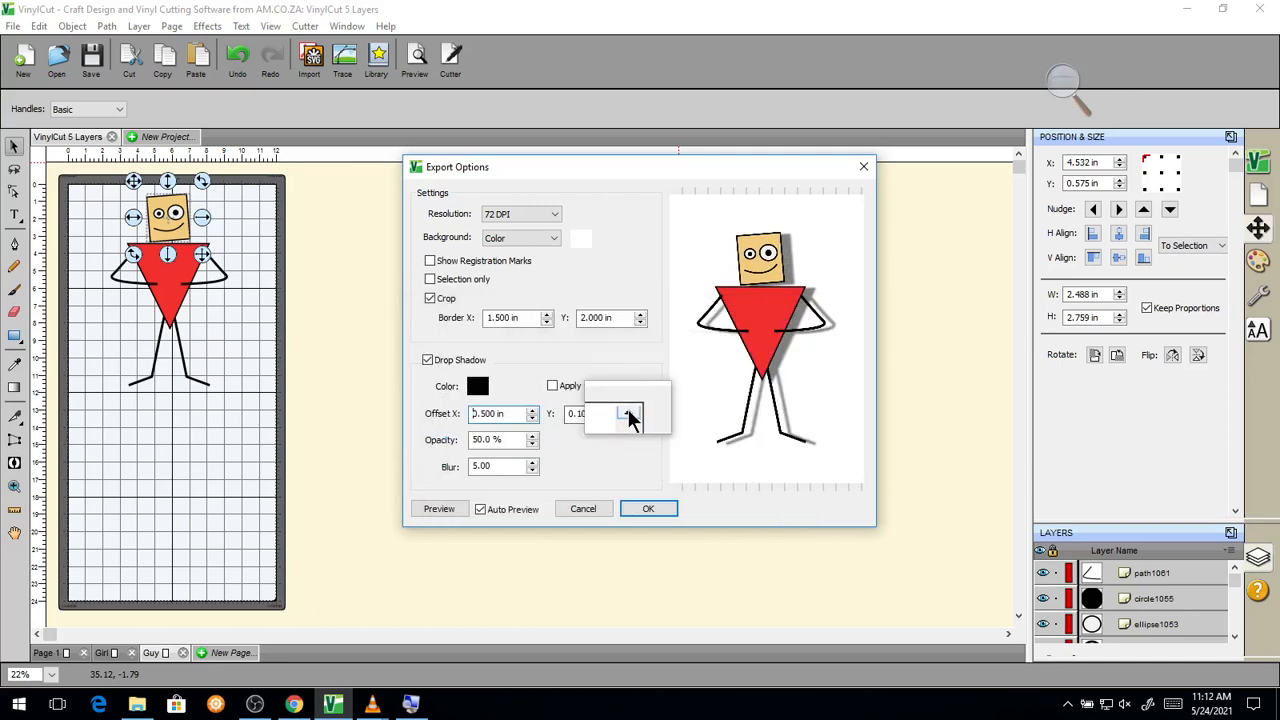
Set the drop shadow's Y offset to 0.900 in.
{"action": "left_click", "coordinate": [628, 410]}
{"action": "left_click", "coordinate": [628, 410]}
{"action": "left_click", "coordinate": [628, 410]}
{"action": "left_click", "coordinate": [628, 410]}
{"action": "left_click", "coordinate": [628, 410]}
{"action": "left_click", "coordinate": [628, 410]}
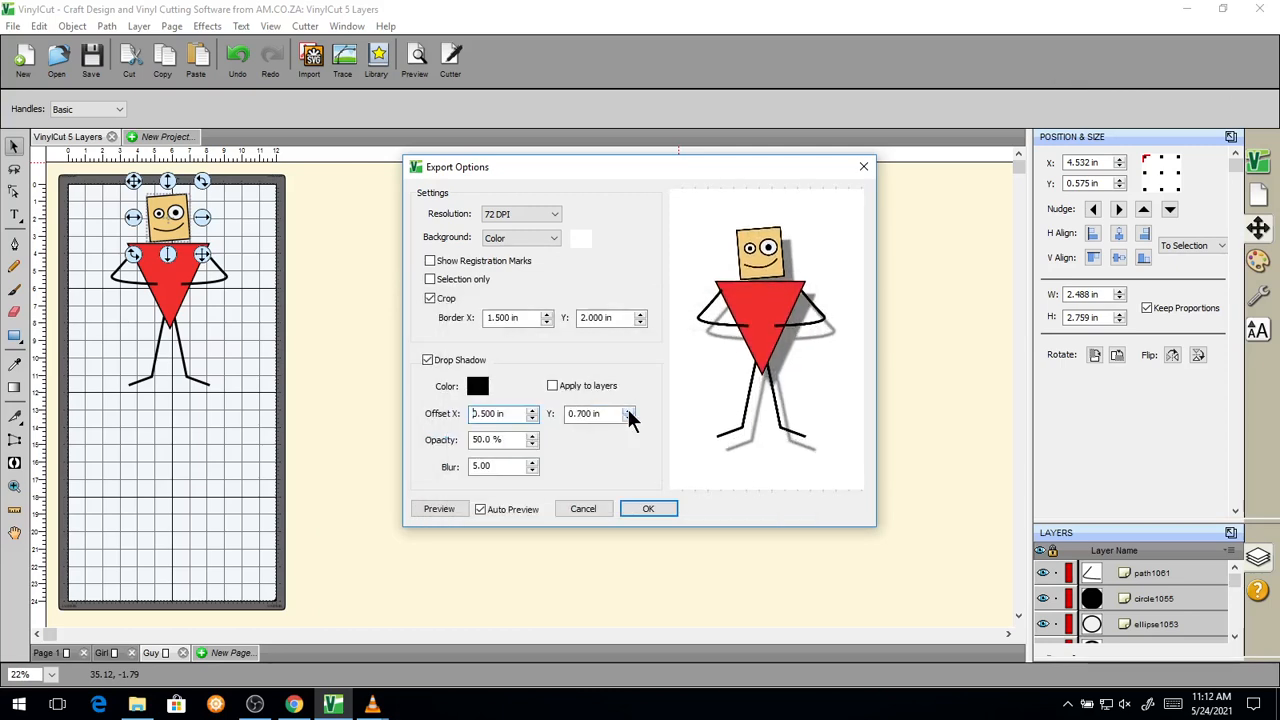
{"action": "left_click", "coordinate": [628, 410]}
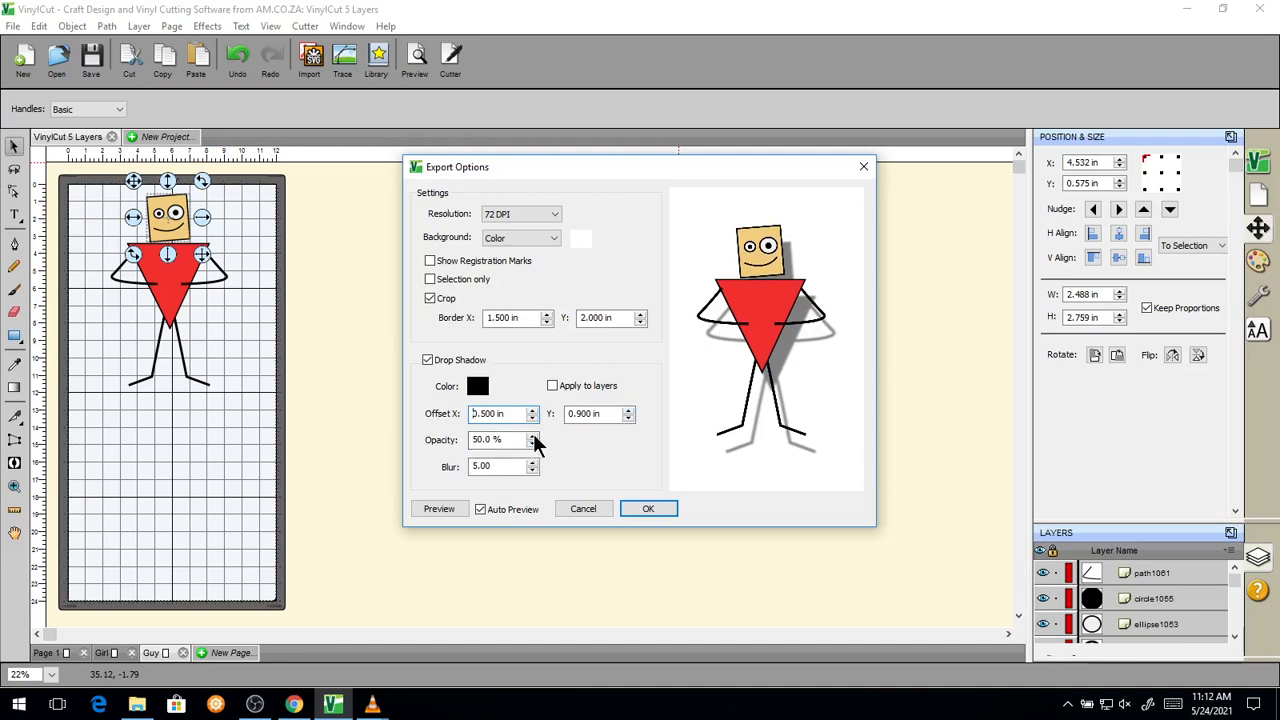
Try a stronger drop shadow opacity of 59%, and lower it to 31%.
{"action": "left_click", "coordinate": [532, 437]}
{"action": "left_click", "coordinate": [532, 437]}
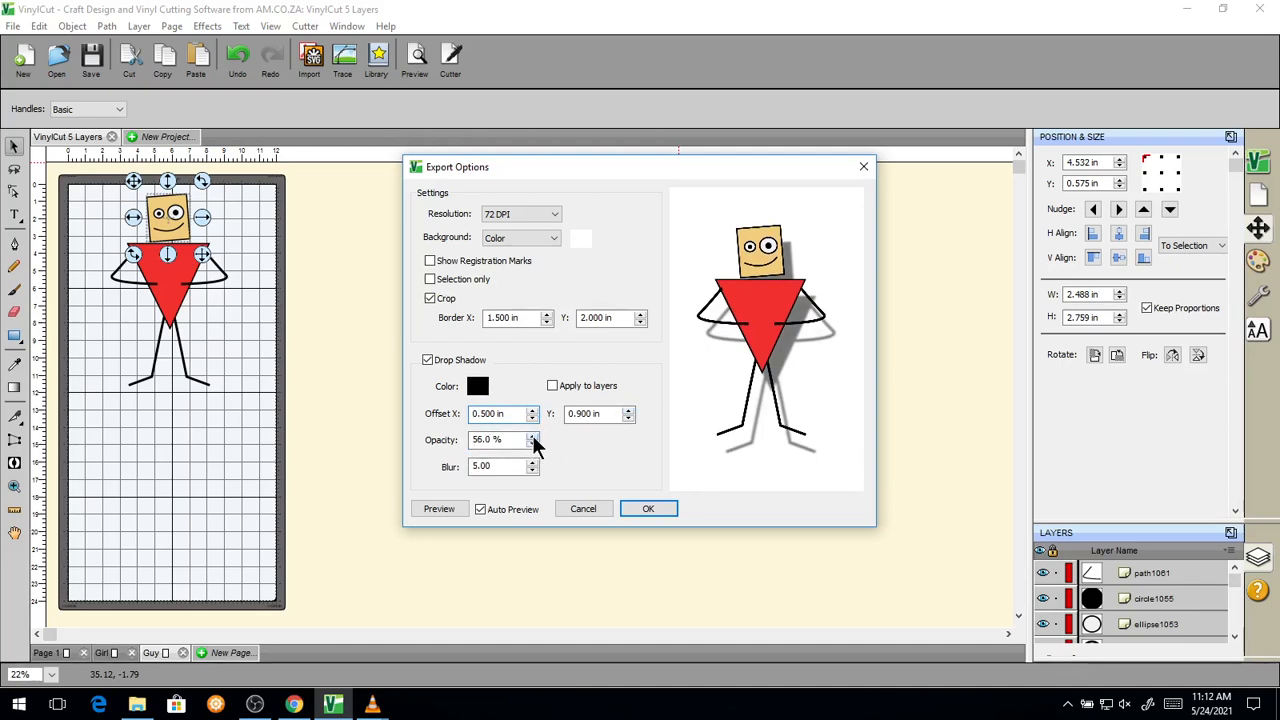
{"action": "left_click", "coordinate": [533, 437]}
{"action": "left_click", "coordinate": [533, 437]}
{"action": "left_click", "coordinate": [533, 437]}
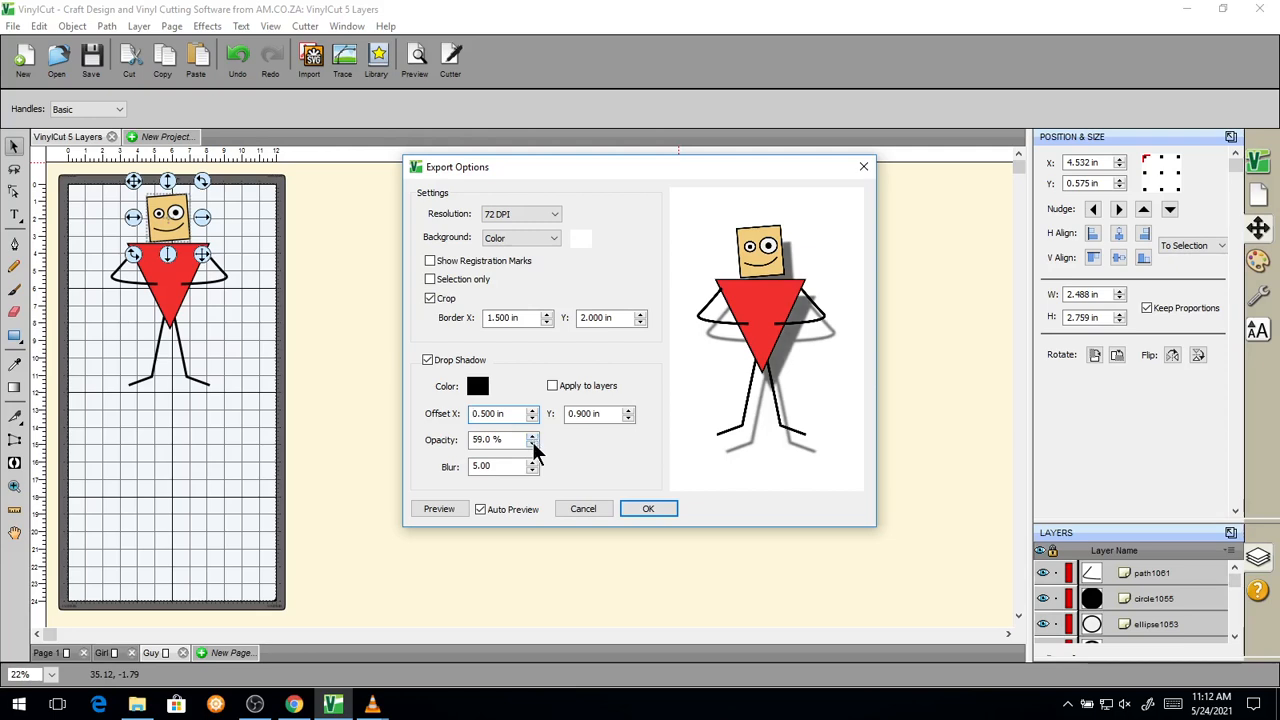
{"action": "left_click", "coordinate": [533, 445]}
{"action": "left_click", "coordinate": [533, 445]}
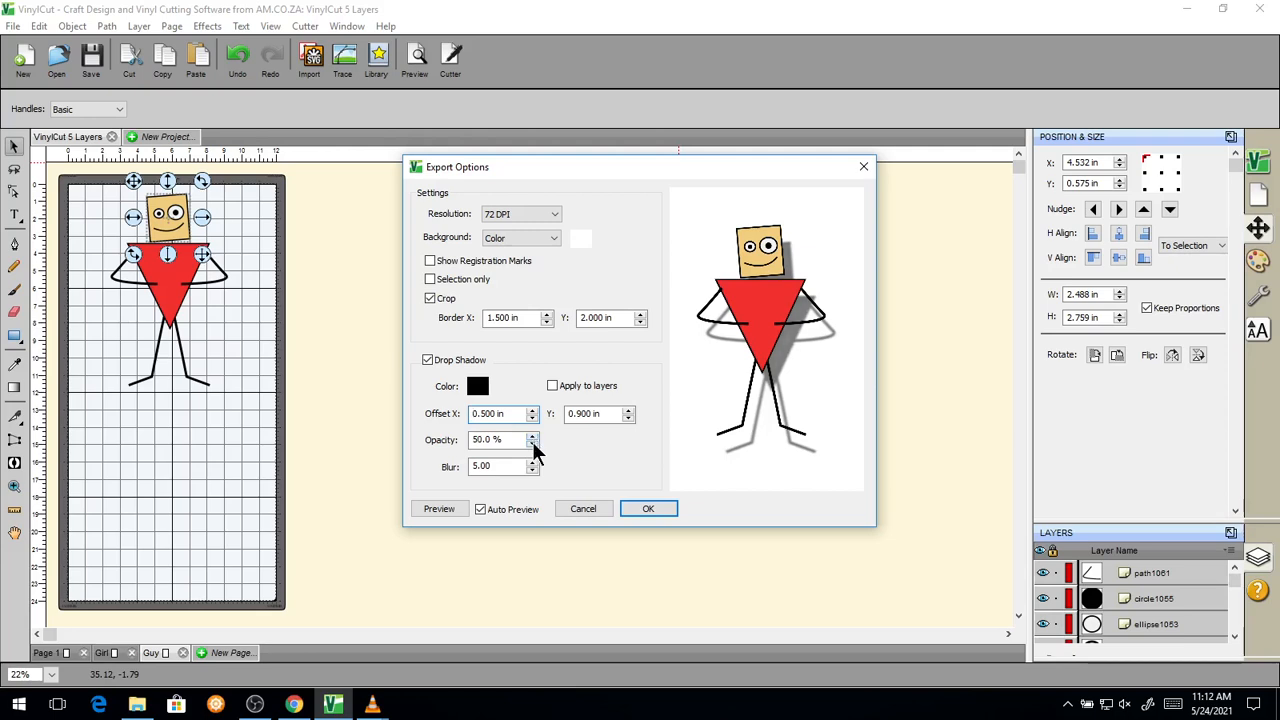
{"action": "left_click", "coordinate": [533, 445]}
{"action": "left_click", "coordinate": [533, 445]}
{"action": "left_click", "coordinate": [533, 445]}
{"action": "left_click", "coordinate": [533, 445]}
{"action": "left_click", "coordinate": [533, 445]}
{"action": "left_click", "coordinate": [533, 445]}
{"action": "left_click", "coordinate": [533, 445]}
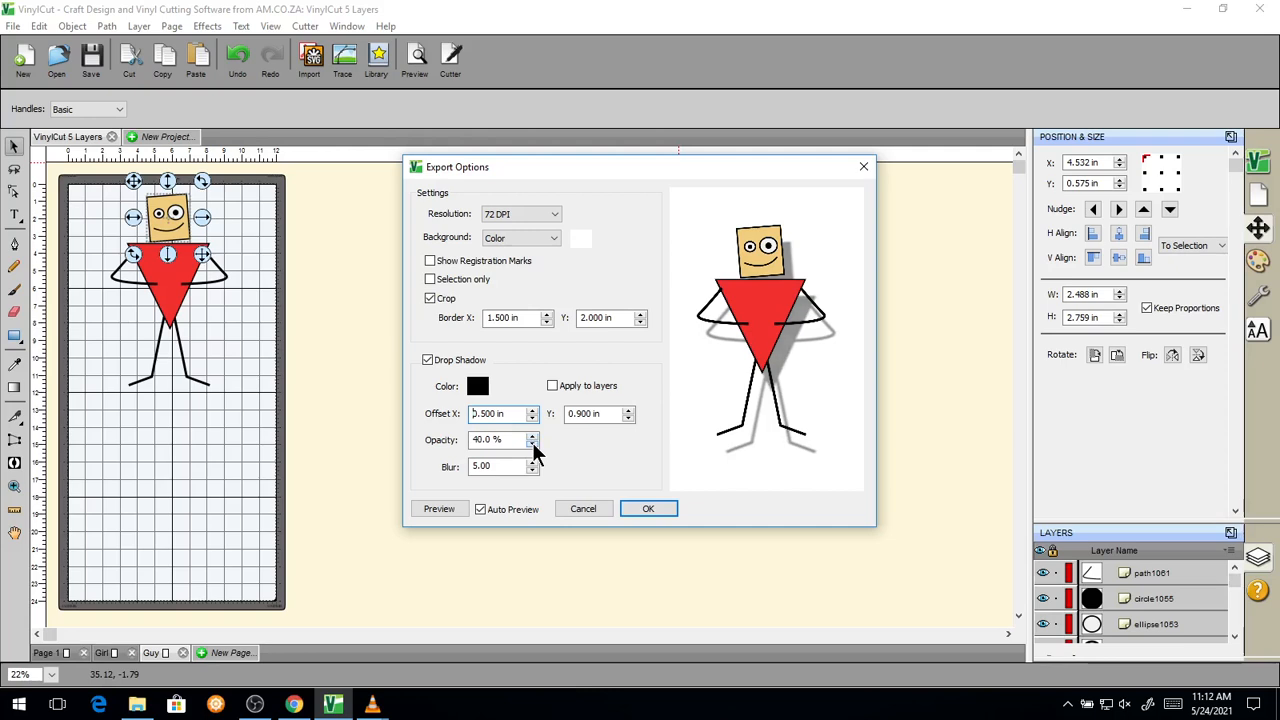
{"action": "left_click", "coordinate": [533, 445]}
{"action": "left_click", "coordinate": [533, 445]}
{"action": "left_click", "coordinate": [533, 445]}
{"action": "left_click", "coordinate": [533, 445]}
{"action": "left_click", "coordinate": [533, 445]}
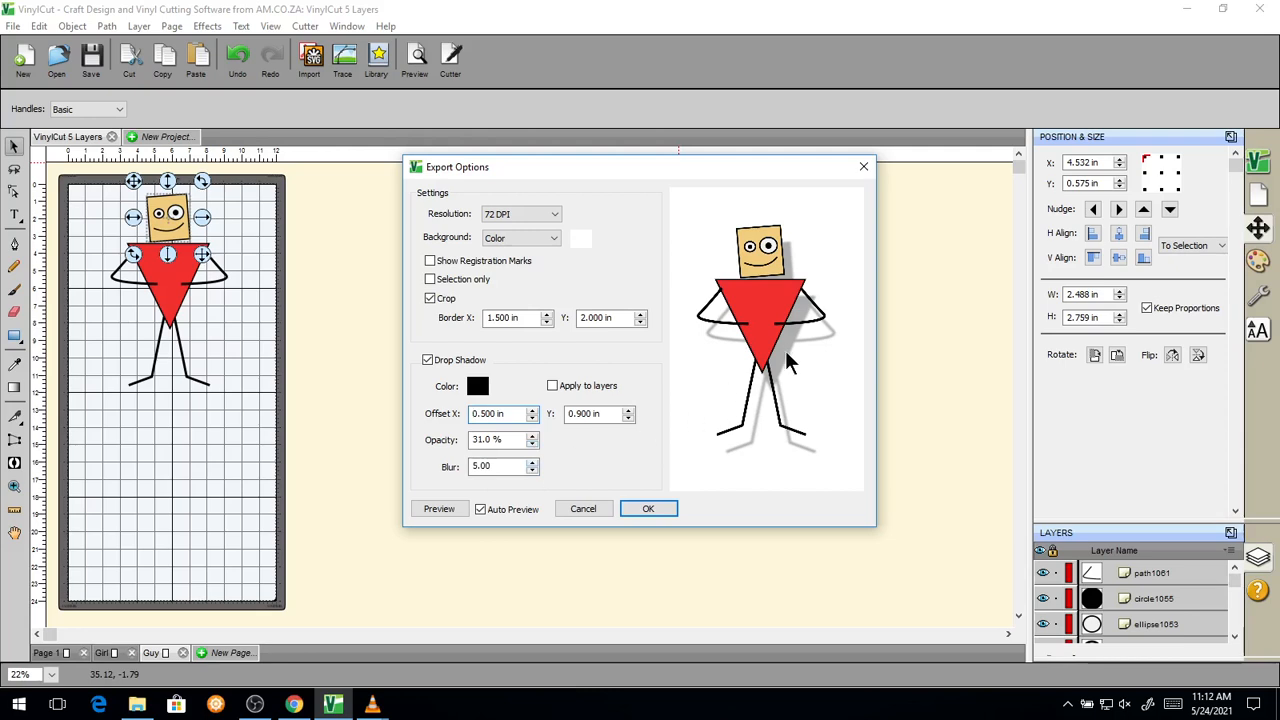
Set the drop shadow's blur to 26.0 and inspect the softened shadow around the figure in the preview.
{"action": "left_click", "coordinate": [533, 462]}
{"action": "left_click", "coordinate": [533, 462]}
{"action": "left_click", "coordinate": [533, 462]}
{"action": "left_click", "coordinate": [534, 462]}
{"action": "left_click", "coordinate": [534, 462]}
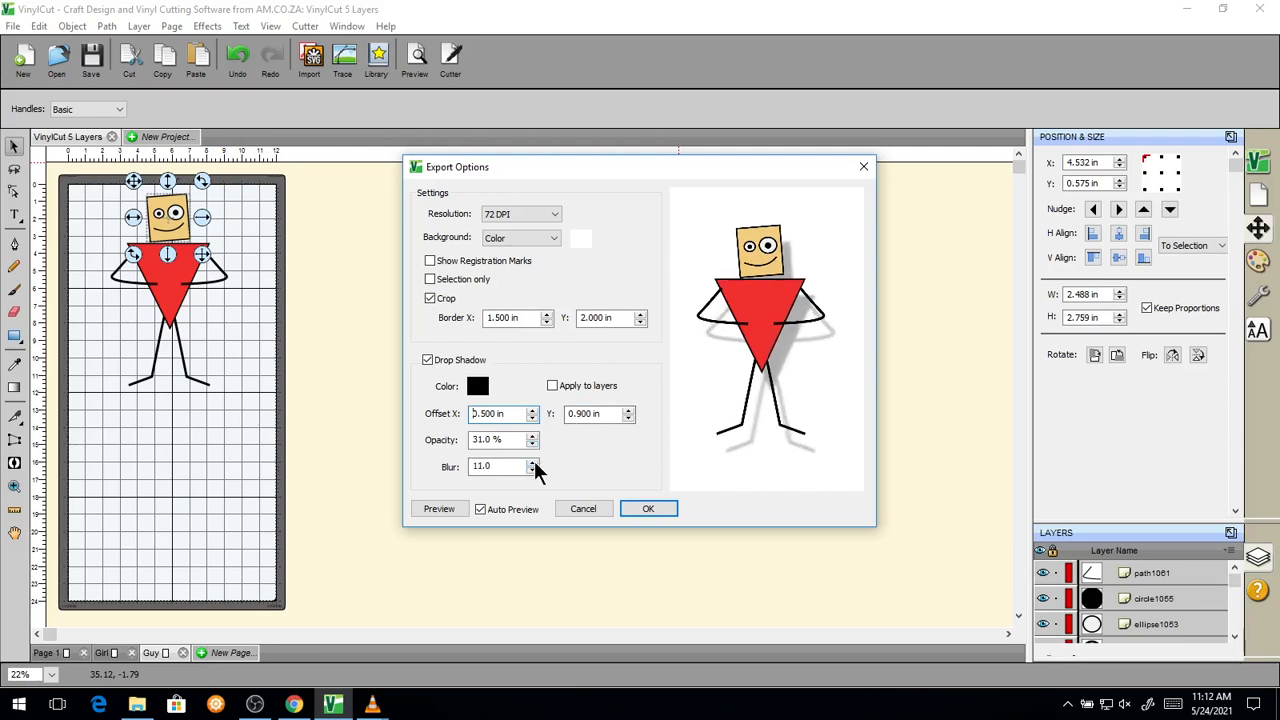
{"action": "left_click", "coordinate": [534, 462]}
{"action": "left_click", "coordinate": [534, 462]}
{"action": "left_click", "coordinate": [534, 462]}
{"action": "left_click", "coordinate": [534, 462]}
{"action": "left_click", "coordinate": [534, 462]}
{"action": "left_click", "coordinate": [534, 462]}
{"action": "left_click", "coordinate": [534, 462]}
{"action": "left_click", "coordinate": [534, 462]}
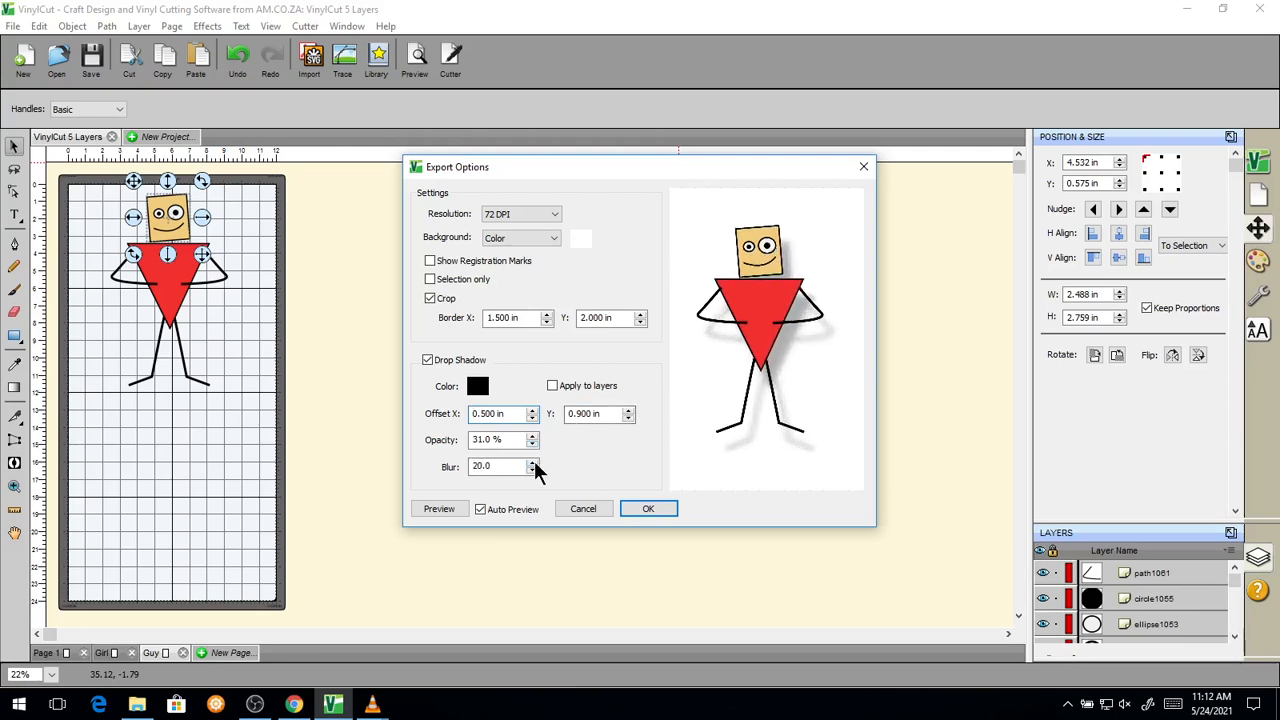
{"action": "left_click", "coordinate": [534, 462]}
{"action": "left_click", "coordinate": [534, 462]}
{"action": "left_click", "coordinate": [534, 462]}
{"action": "left_click", "coordinate": [534, 462]}
{"action": "left_click", "coordinate": [534, 462]}
{"action": "left_click", "coordinate": [534, 462]}
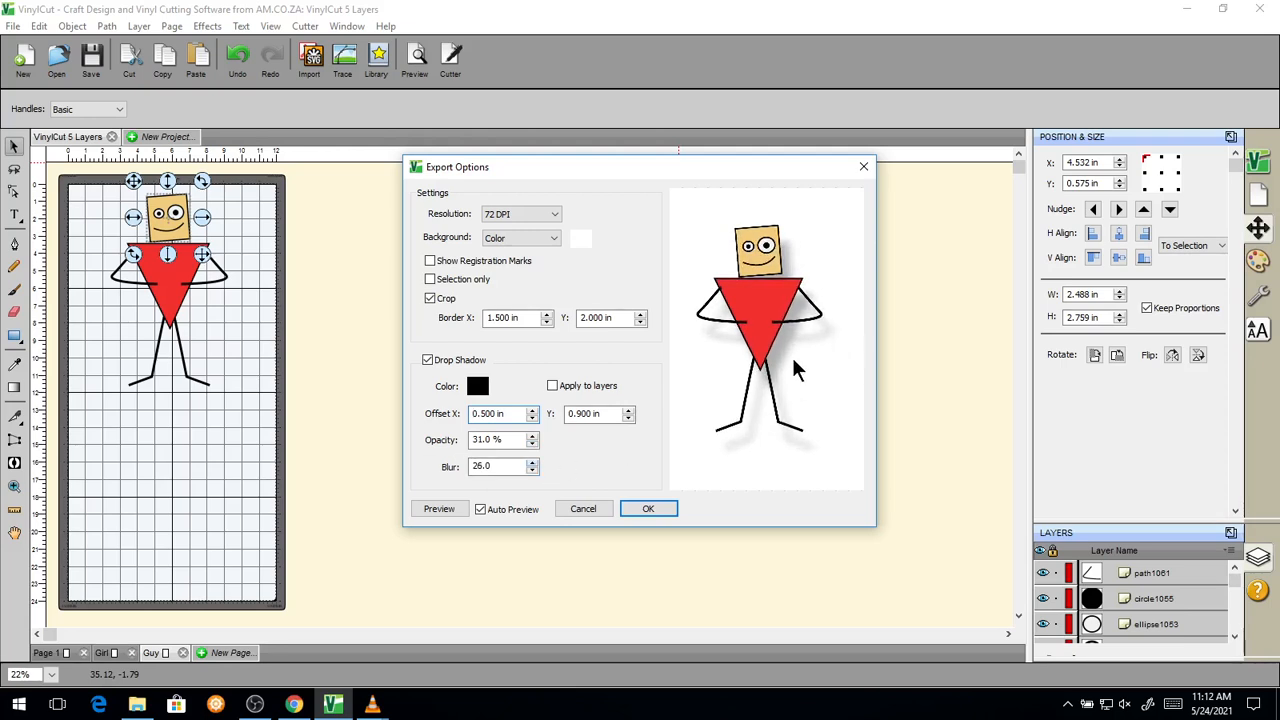
{"action": "key", "text": "super+plus"}
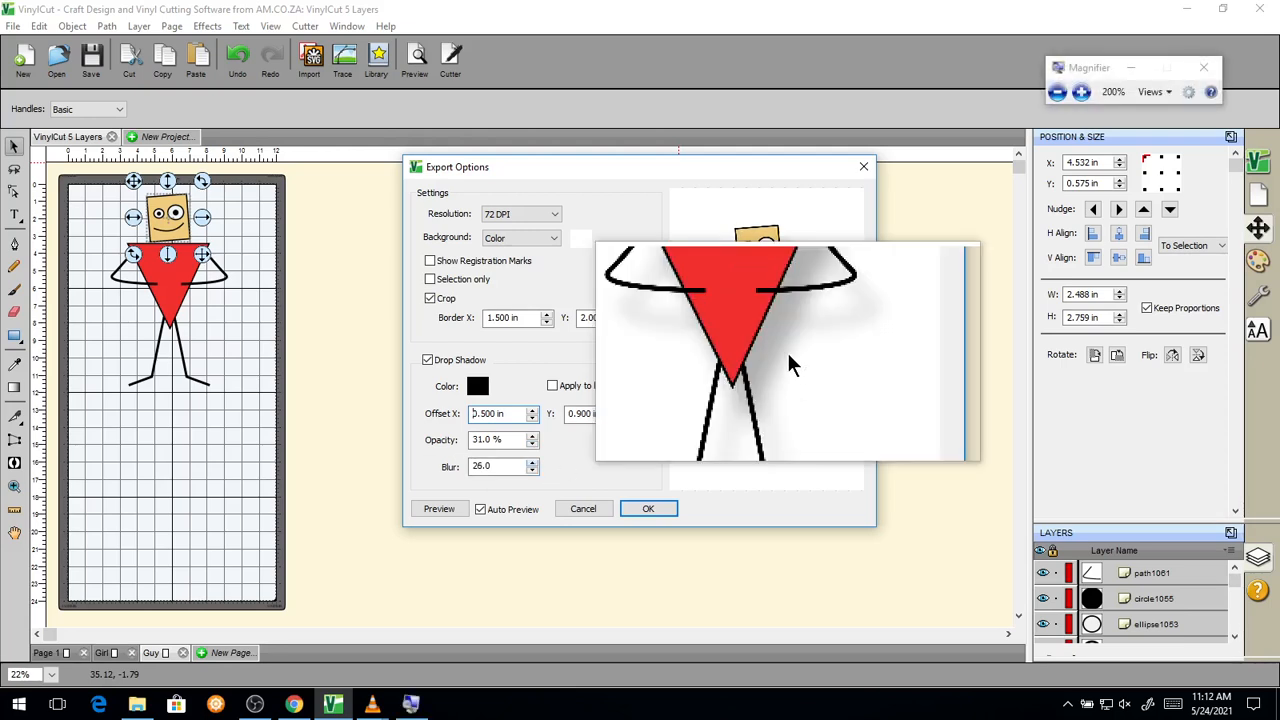
{"action": "key", "text": "super+Escape"}
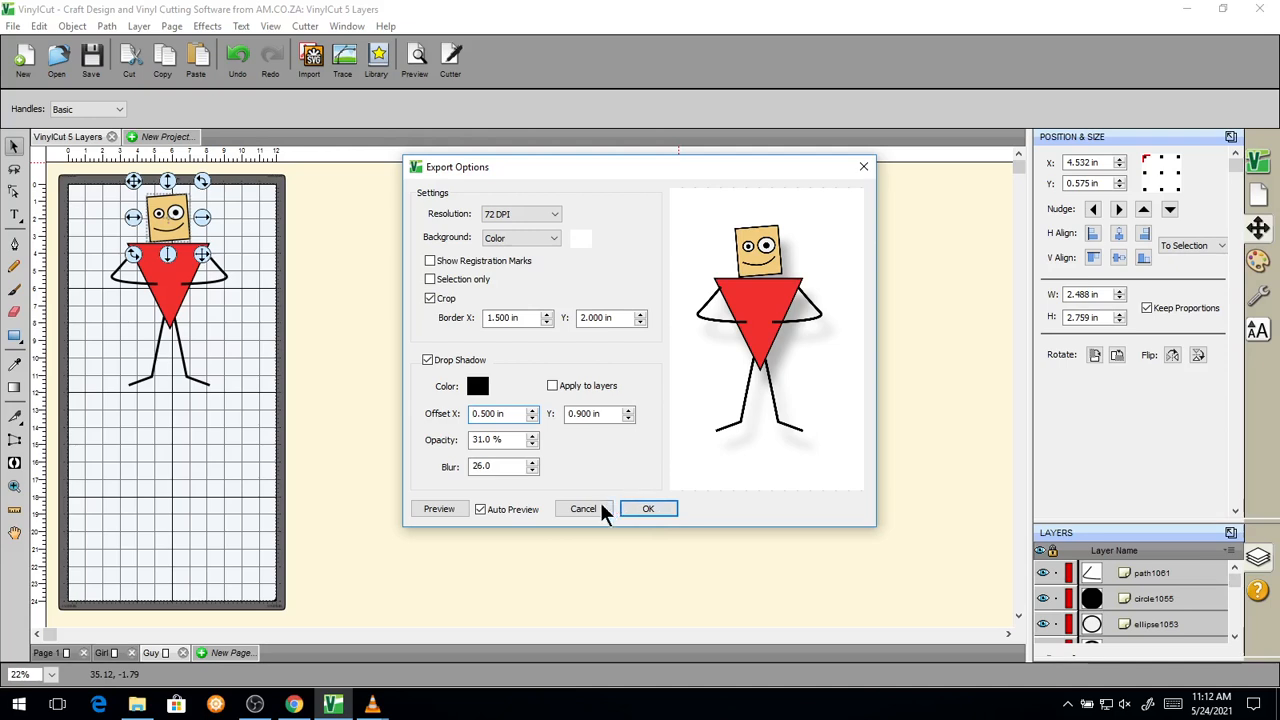
Cancel the export options and set the document's mat size to 12" x 12".
{"action": "left_click", "coordinate": [591, 509]}
{"action": "left_click", "coordinate": [503, 332]}
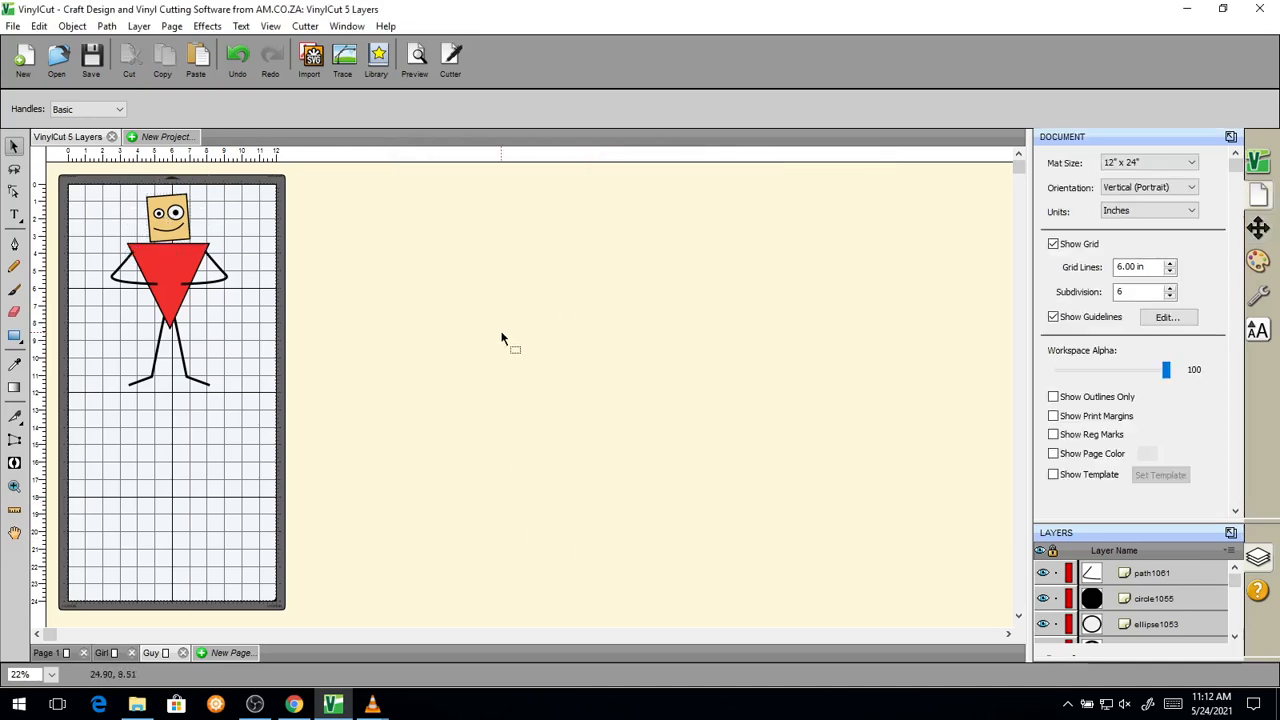
{"action": "left_click", "coordinate": [1159, 160]}
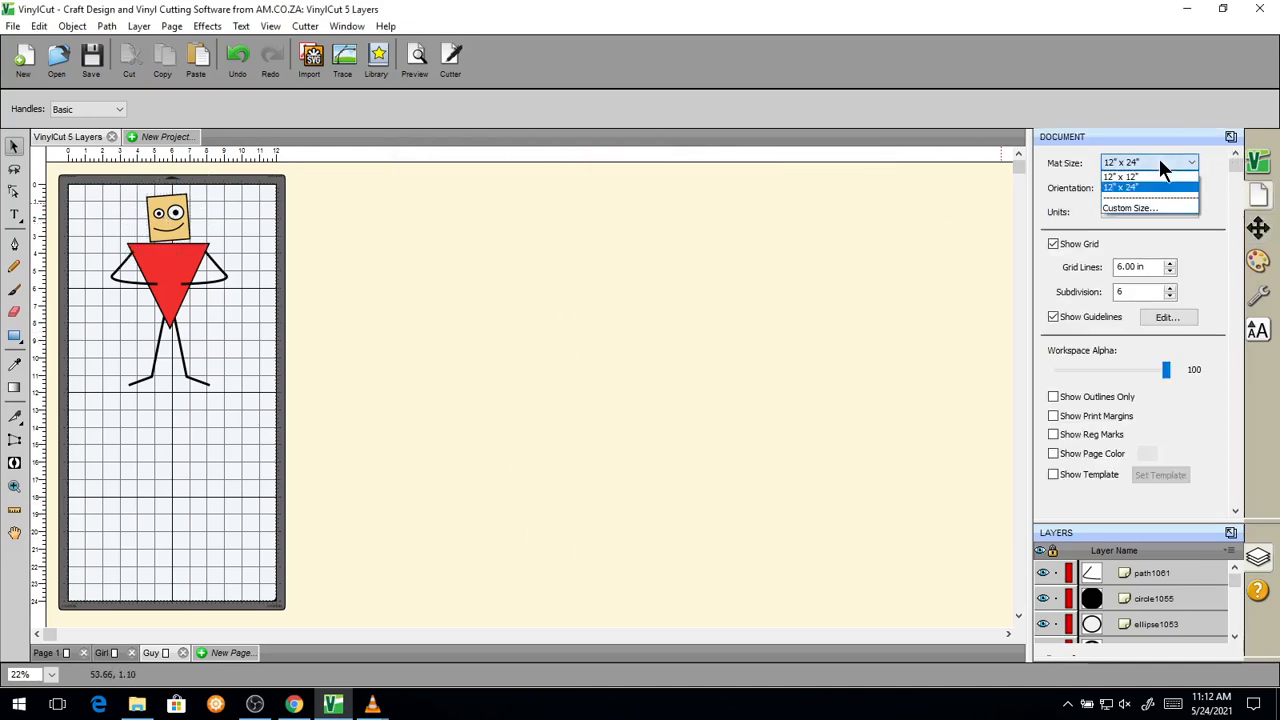
{"action": "left_click", "coordinate": [1134, 177]}
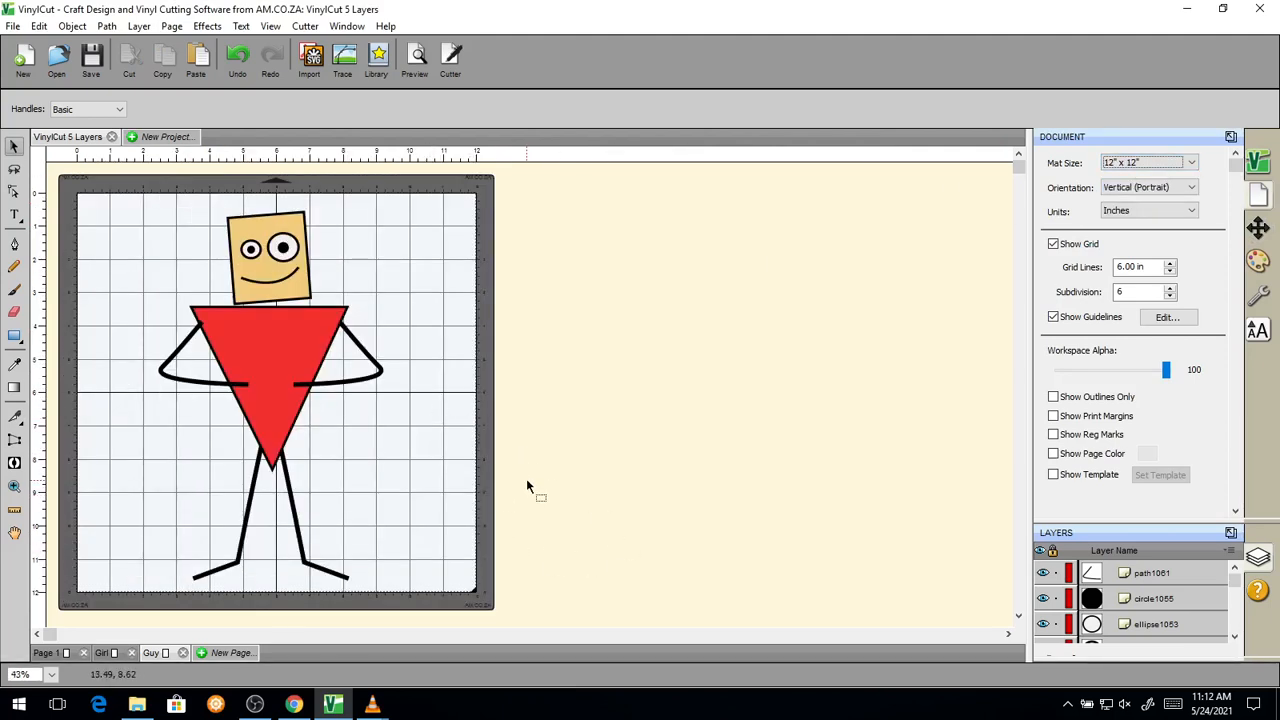
Switch to Chrome and view the softwaretraining.co.za web address enlarged.
{"action": "left_click", "coordinate": [294, 705]}
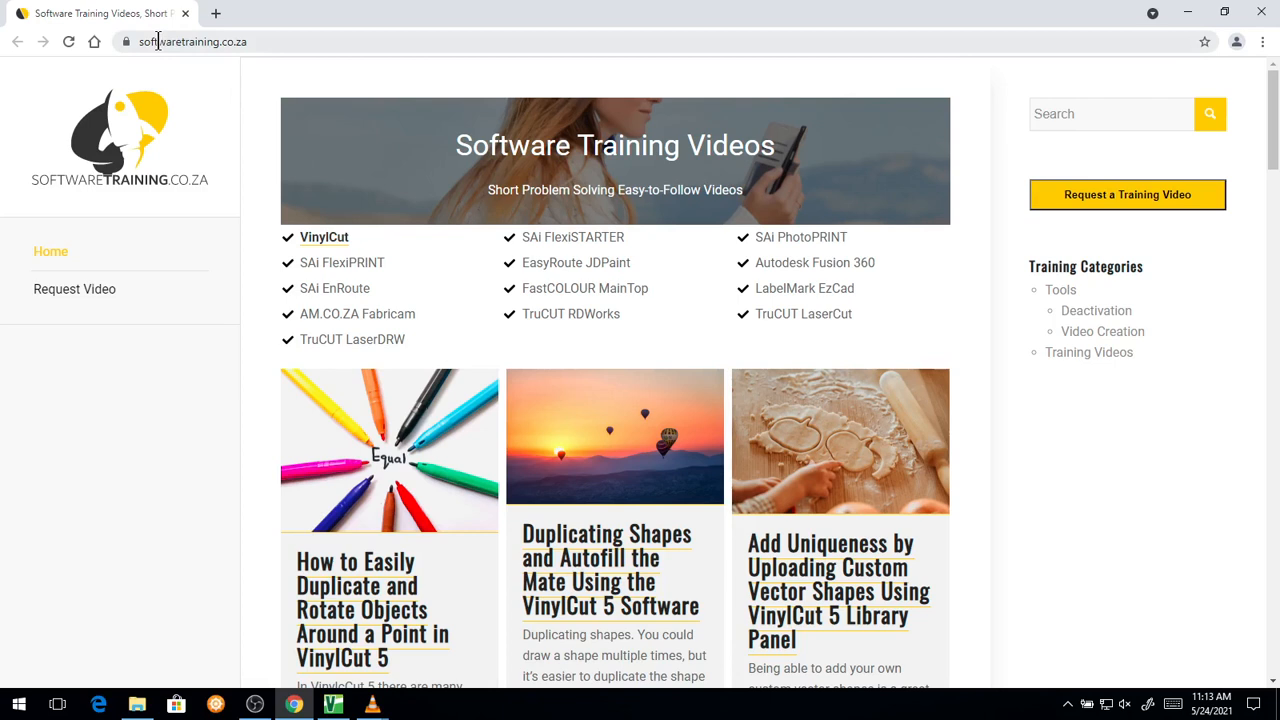
{"action": "key", "text": "super+plus"}
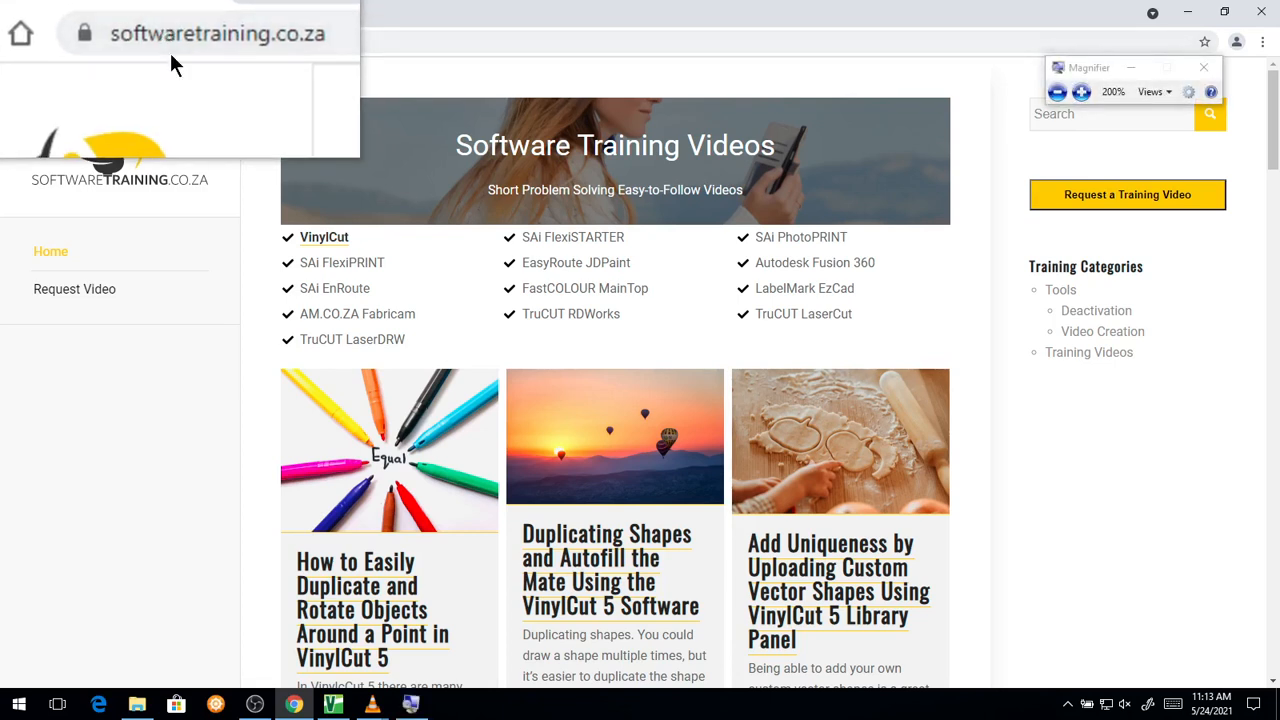
{"action": "key", "text": "super+Escape"}
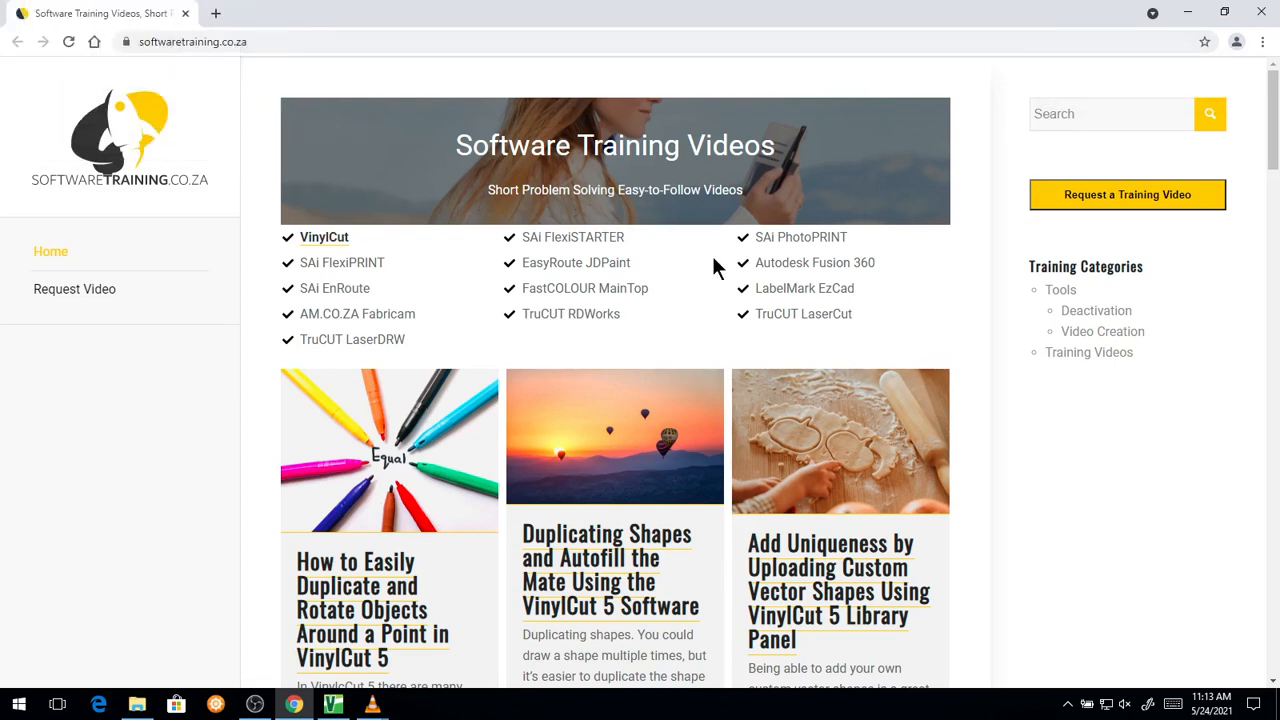